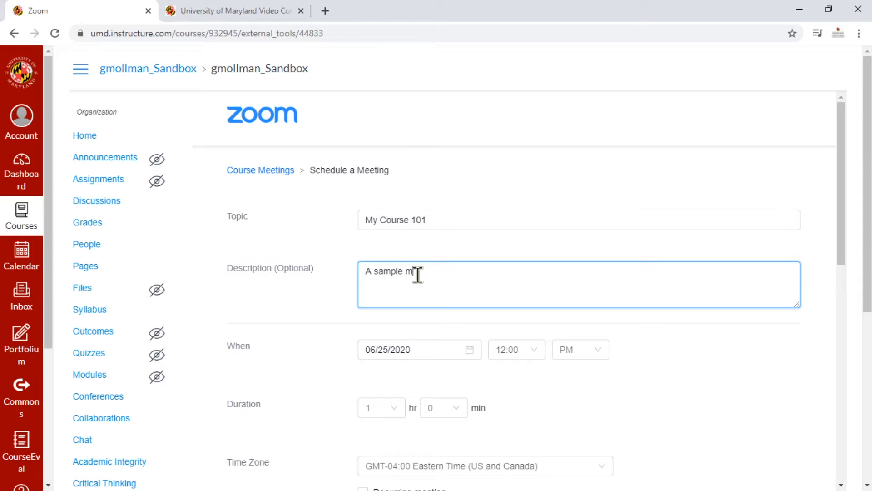
# Complete the description as "A sample meeting for My Course 101" and schedule the meeting for 06/30/2020 at 3:00 PM.
pyautogui.write('rse 101')
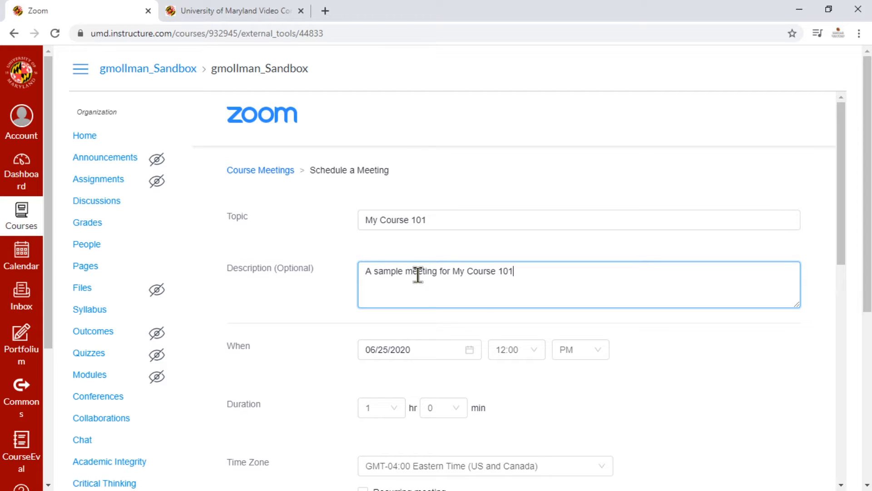
pyautogui.click(285, 334)
pyautogui.click(368, 345)
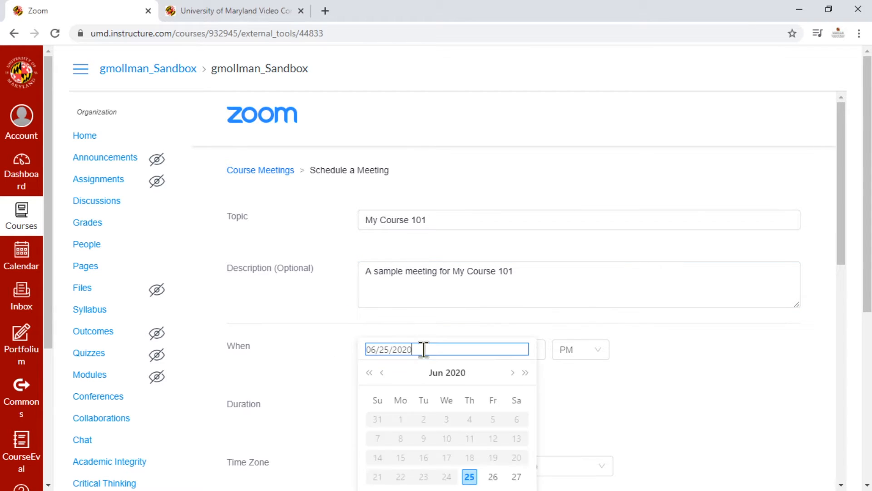
pyautogui.click(424, 434)
pyautogui.click(521, 297)
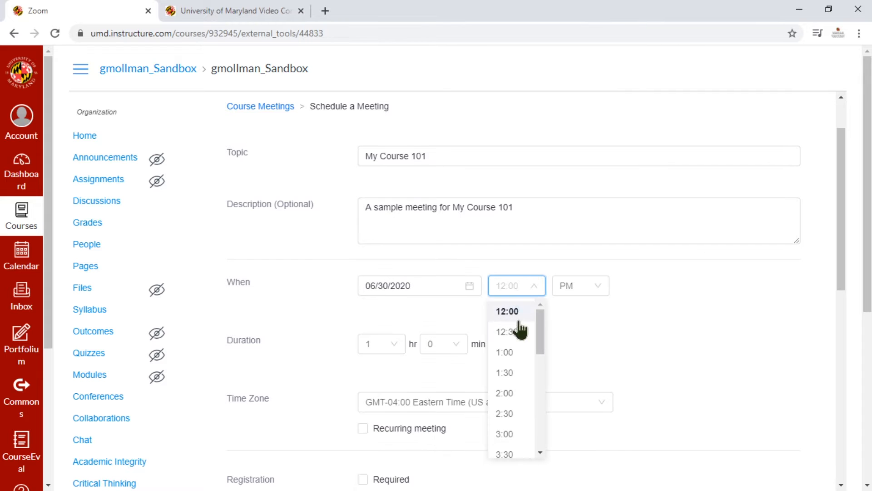
pyautogui.click(509, 433)
pyautogui.click(588, 291)
pyautogui.click(577, 334)
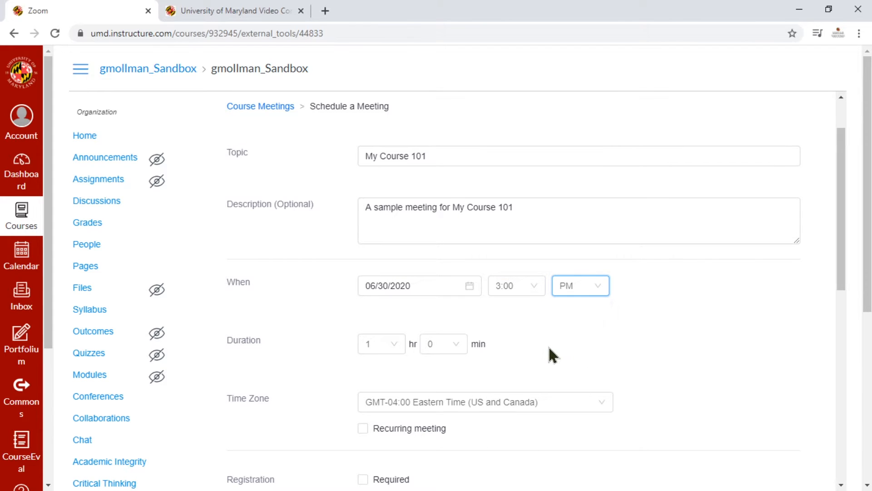
# Make the meeting recurring with weekly recurrence and add Tuesday to the days it occurs on.
pyautogui.scroll(-3, 549, 354)
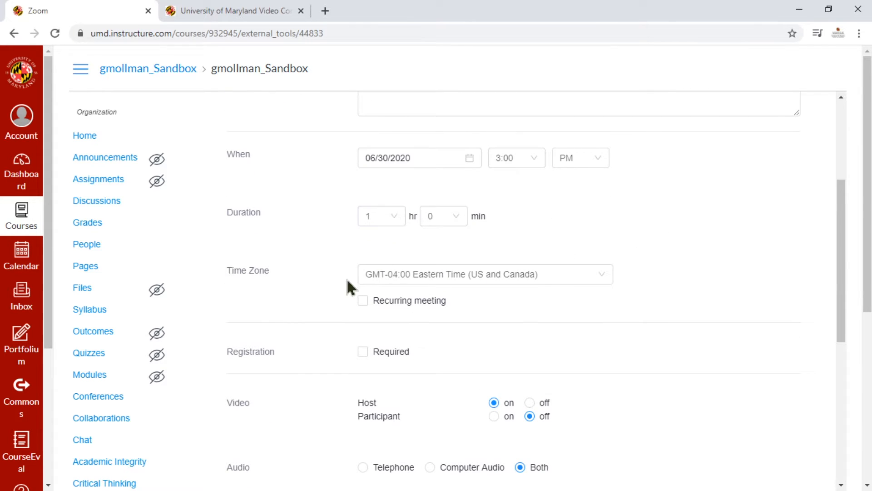
pyautogui.click(363, 301)
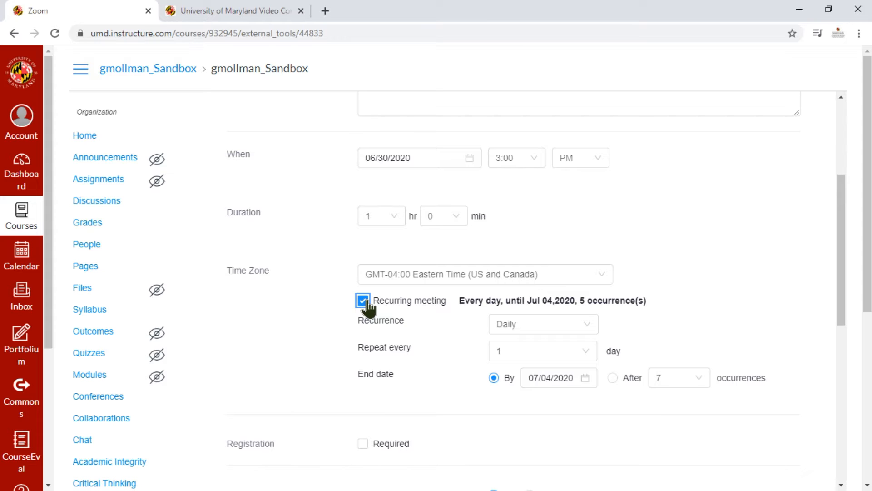
pyautogui.click(523, 325)
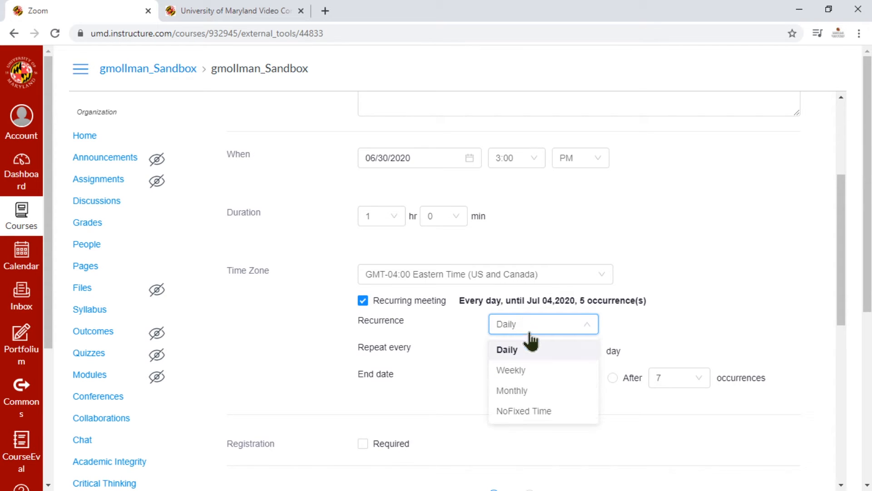
pyautogui.click(533, 371)
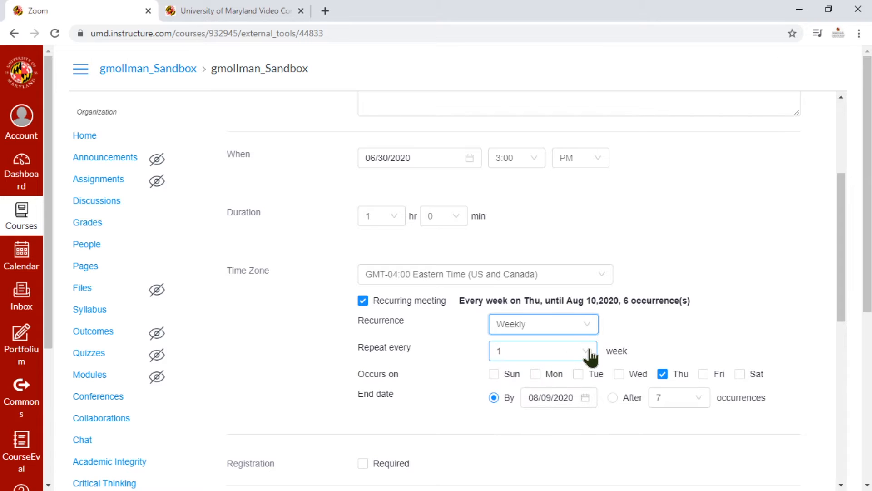
pyautogui.click(578, 375)
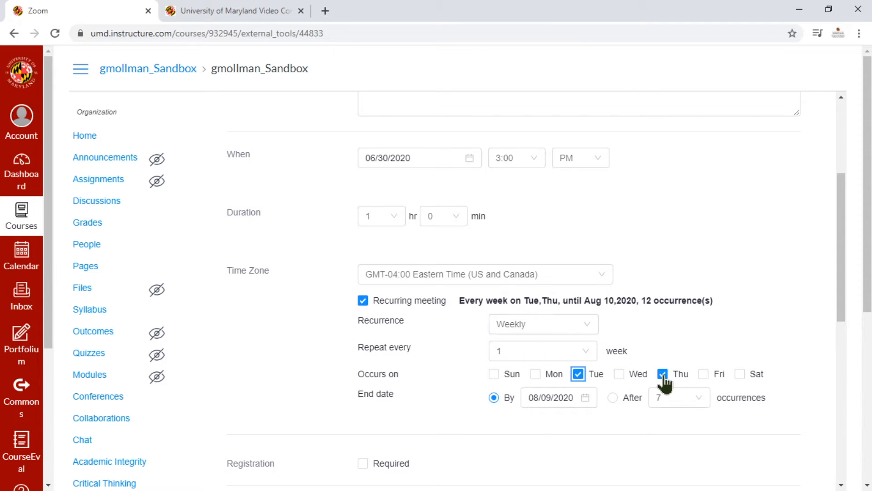
# Set the recurring series to end after 12 occurrences.
pyautogui.click(613, 399)
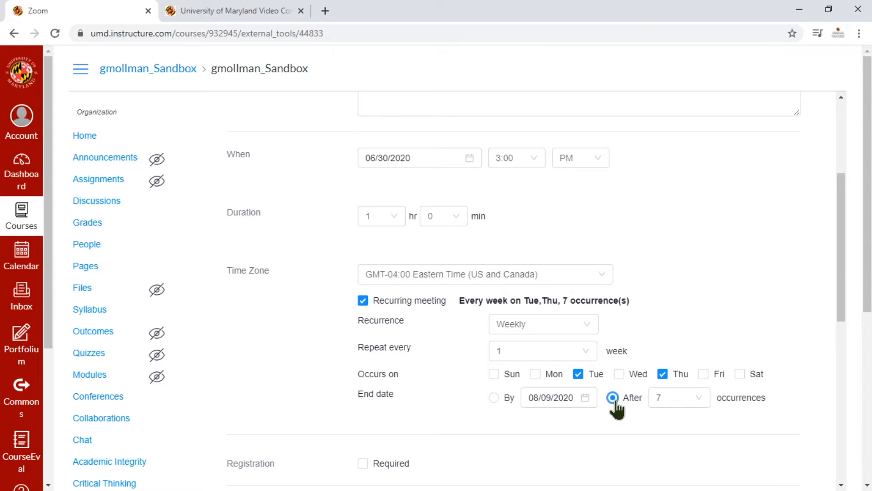
pyautogui.click(687, 399)
pyautogui.scroll(-5, 687, 400)
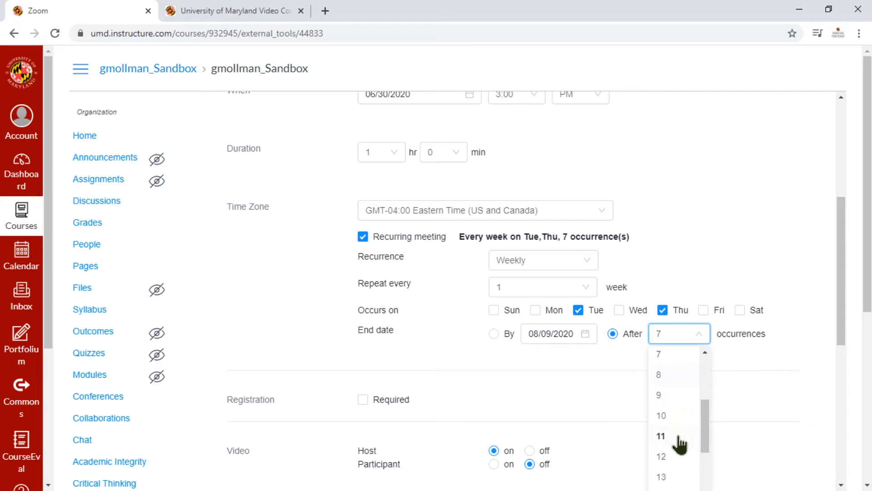
pyautogui.click(662, 457)
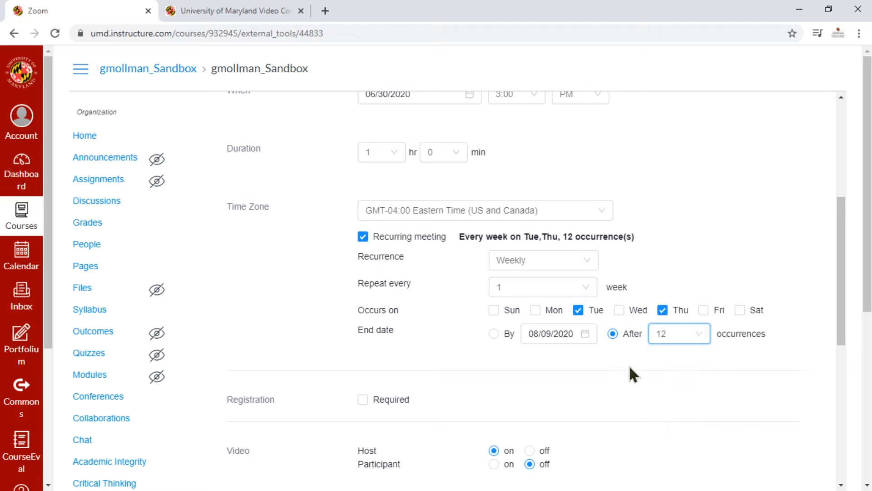
# Replace the generated meeting password with a custom one in the meeting options.
pyautogui.scroll(-6, 590, 377)
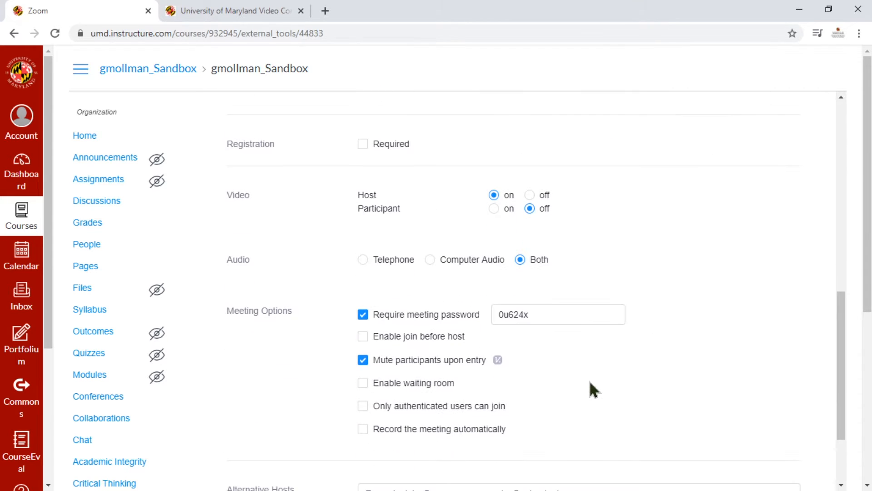
pyautogui.doubleClick(540, 315)
pyautogui.write('MyCourse1!')
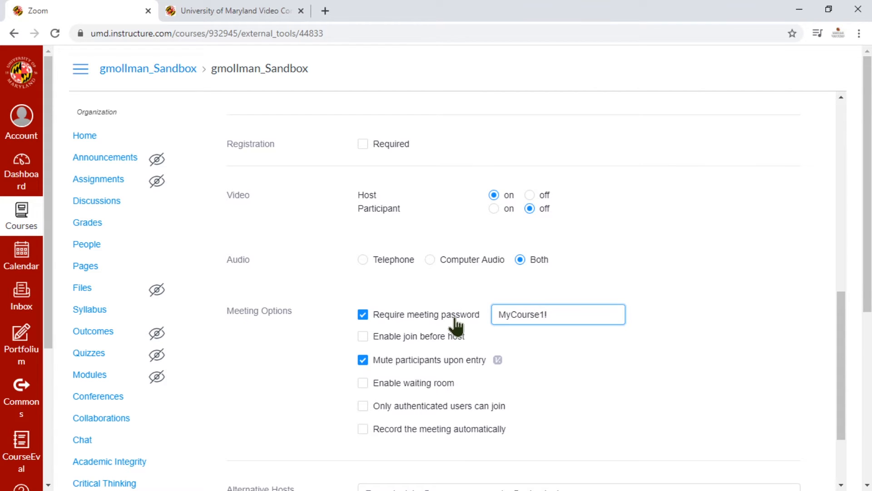
# Enable the waiting room, allow only authenticated users to join, and save the meeting.
pyautogui.click(363, 383)
pyautogui.click(363, 406)
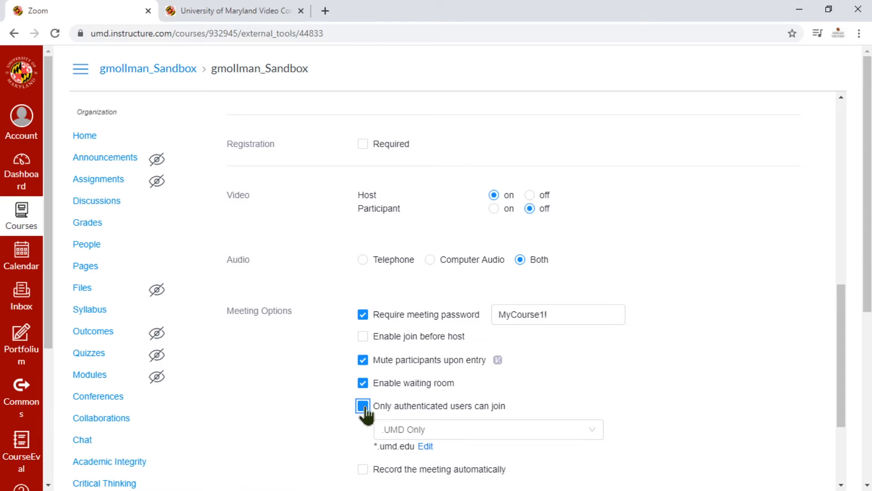
pyautogui.scroll(-3, 321, 396)
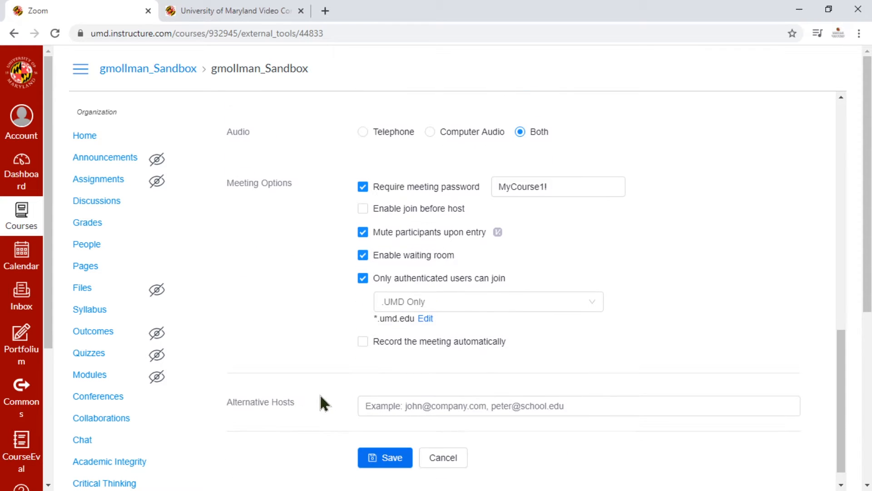
pyautogui.scroll(-1, 320, 393)
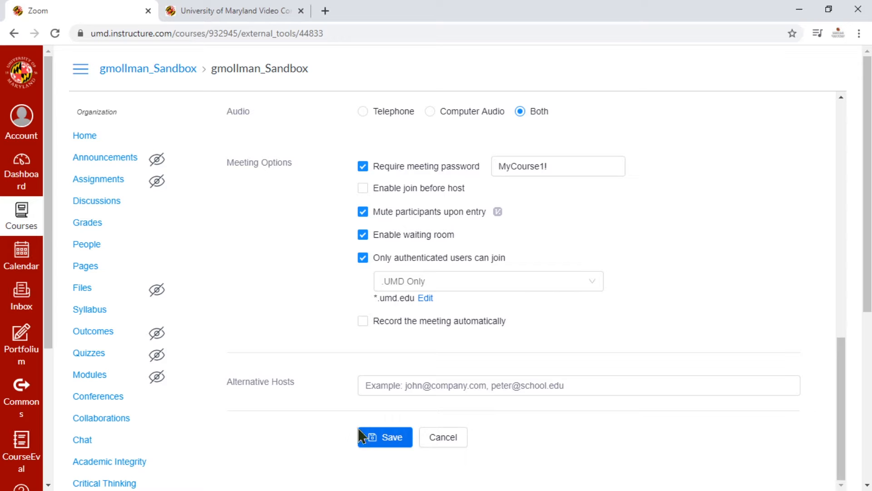
pyautogui.click(372, 438)
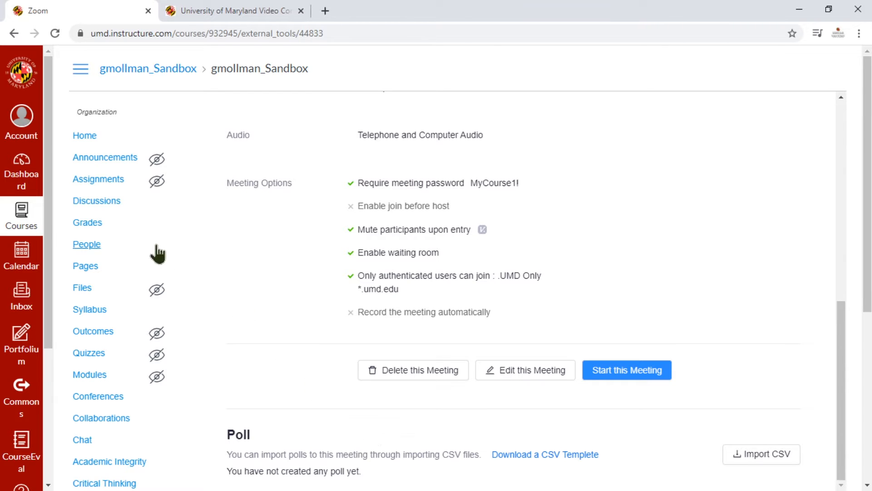
# Download the student roster from the course's People page.
pyautogui.click(92, 245)
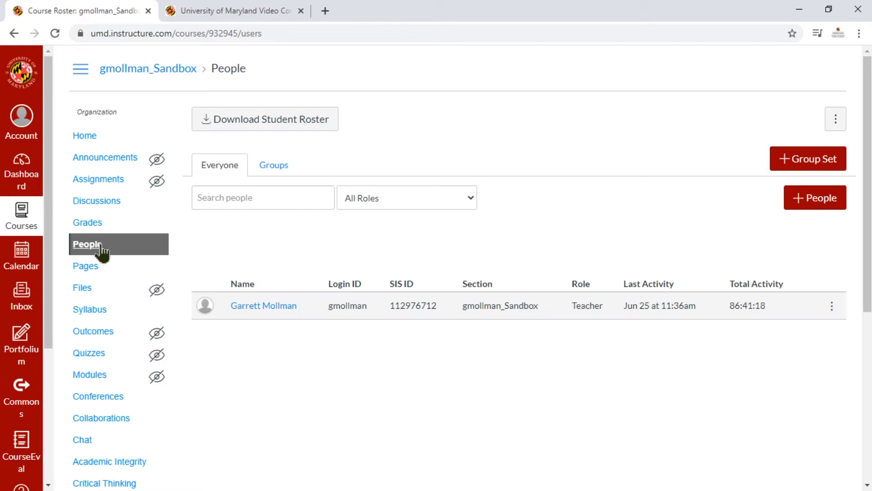
pyautogui.click(292, 129)
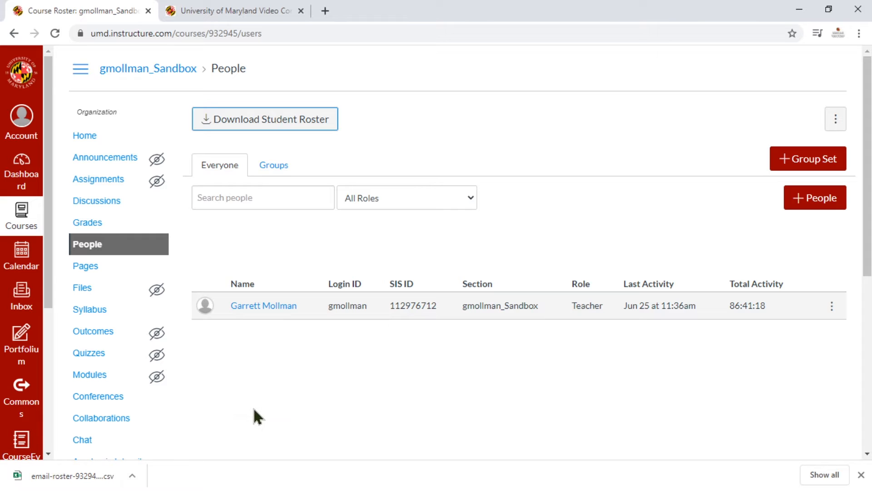
# Switch to the University of Maryland Zoom site, sign in, and show the list of upcoming meetings.
pyautogui.click(231, 17)
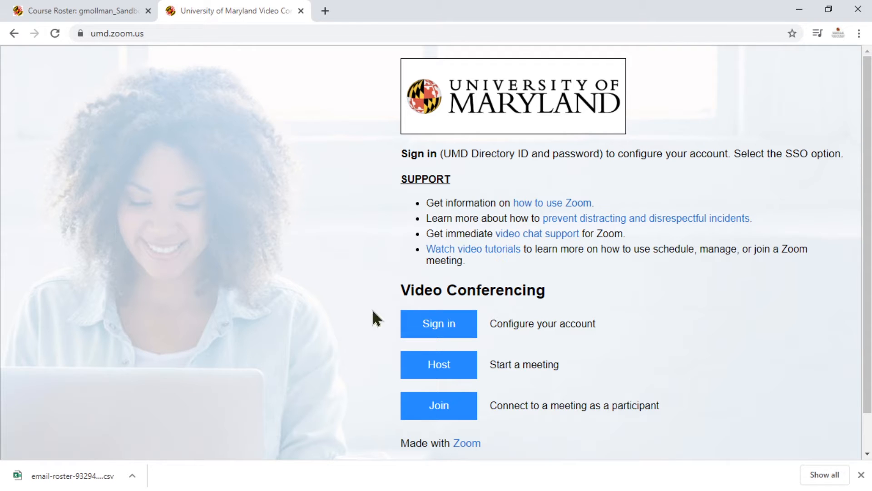
pyautogui.click(436, 326)
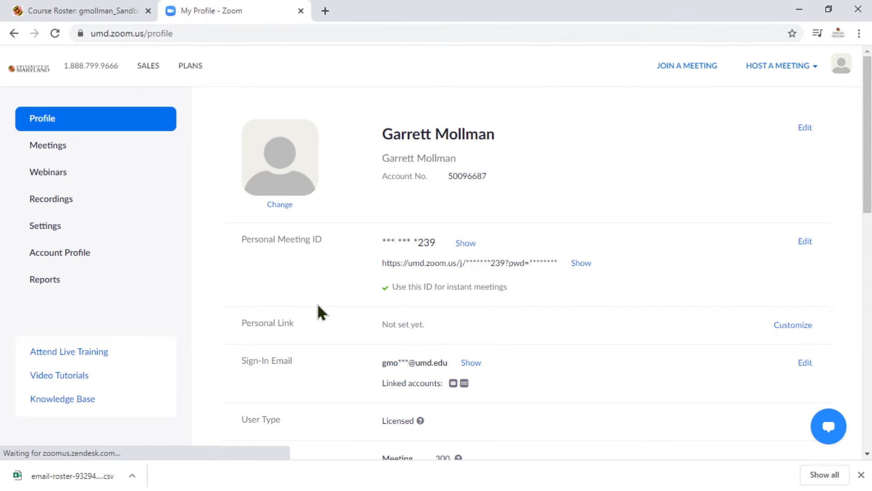
pyautogui.click(83, 153)
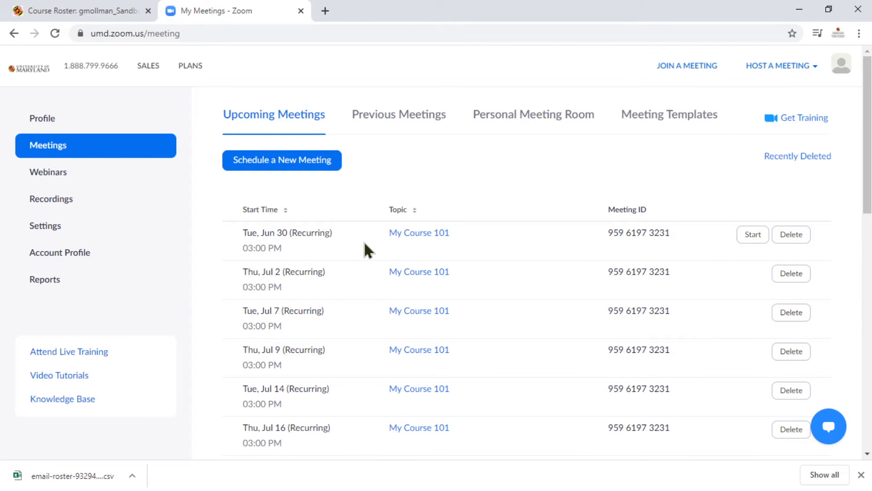
# Open the June 30 My Course 101 meeting and start editing all meetings in the recurring series.
pyautogui.scroll(-8, 365, 250)
pyautogui.scroll(8, 365, 258)
pyautogui.click(401, 234)
pyautogui.scroll(-8, 347, 245)
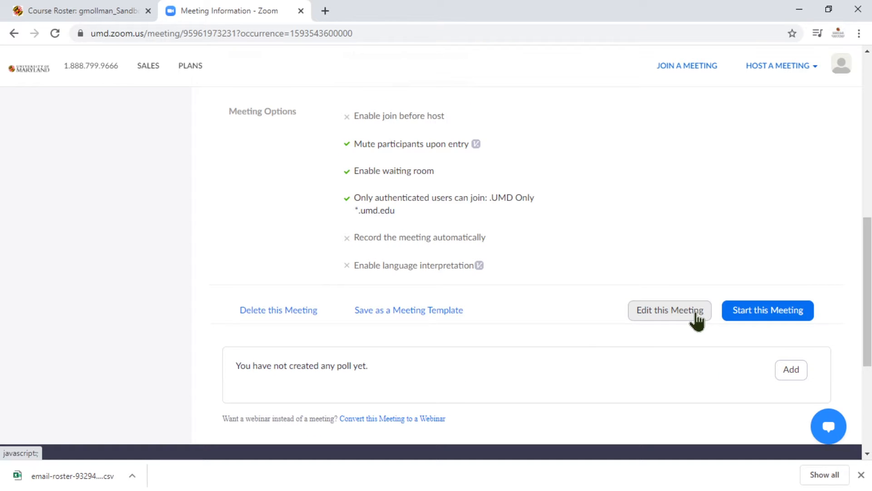
pyautogui.click(696, 321)
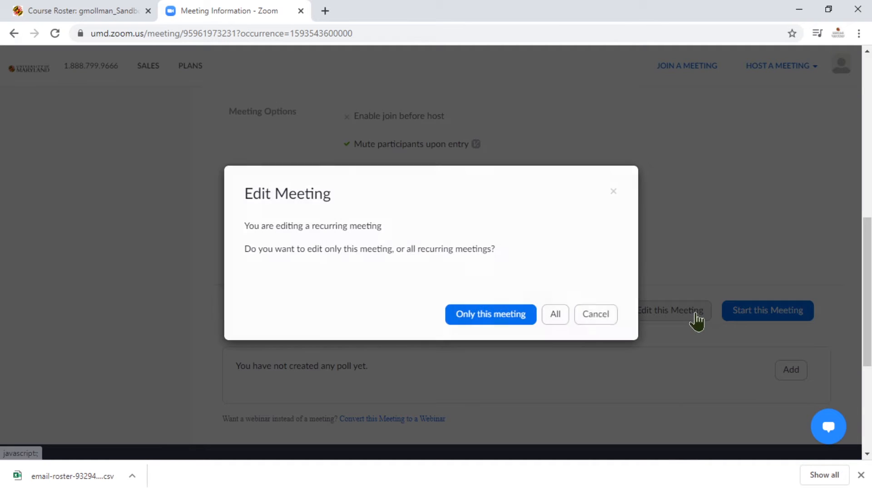
pyautogui.click(564, 313)
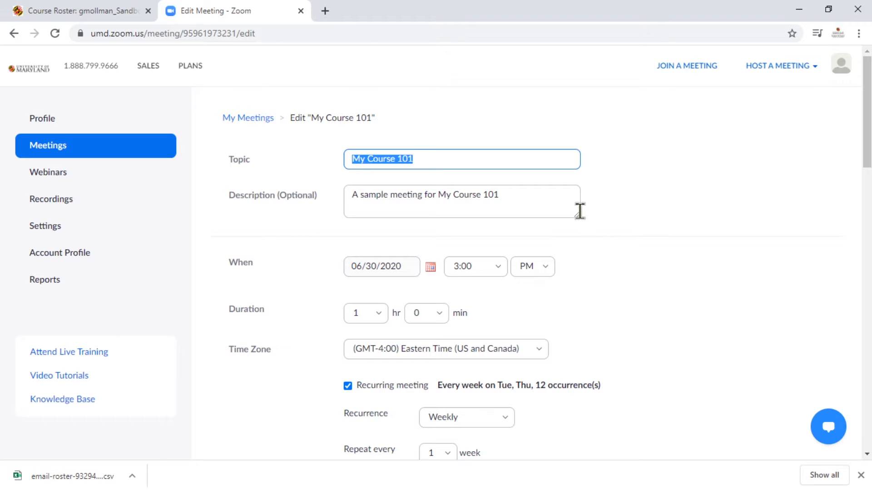
# Enable Breakout Room pre-assign in the recurring meeting's options.
pyautogui.scroll(-3, 593, 240)
pyautogui.scroll(-1, 605, 263)
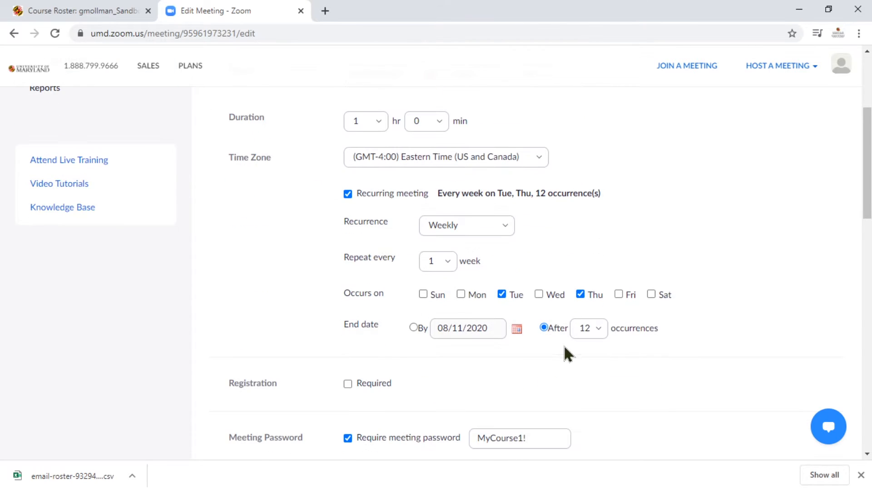
pyautogui.scroll(-6, 564, 346)
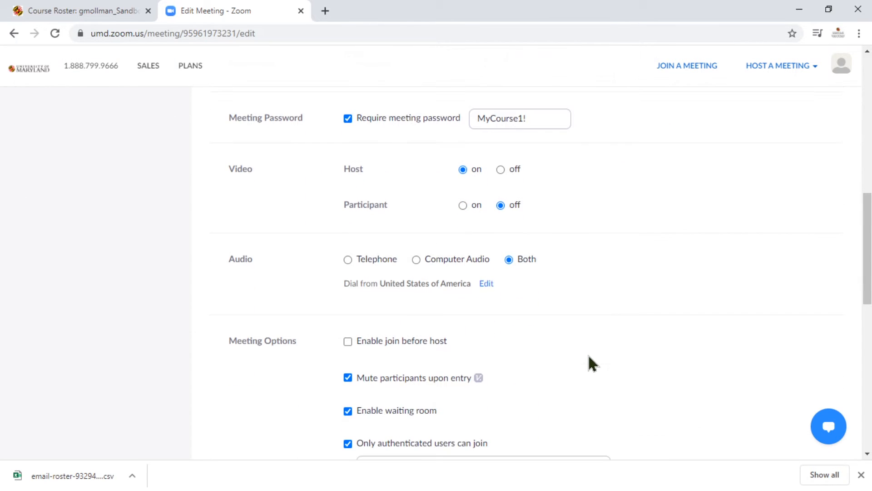
pyautogui.scroll(-4, 588, 355)
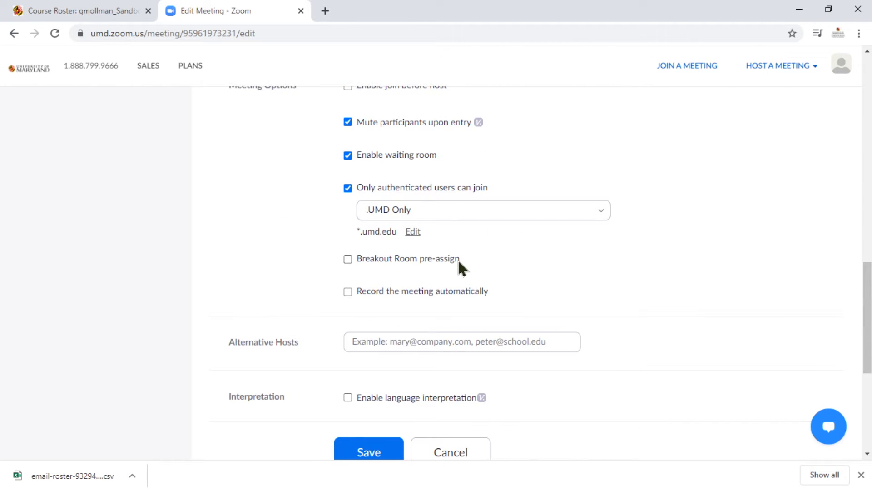
pyautogui.click(349, 259)
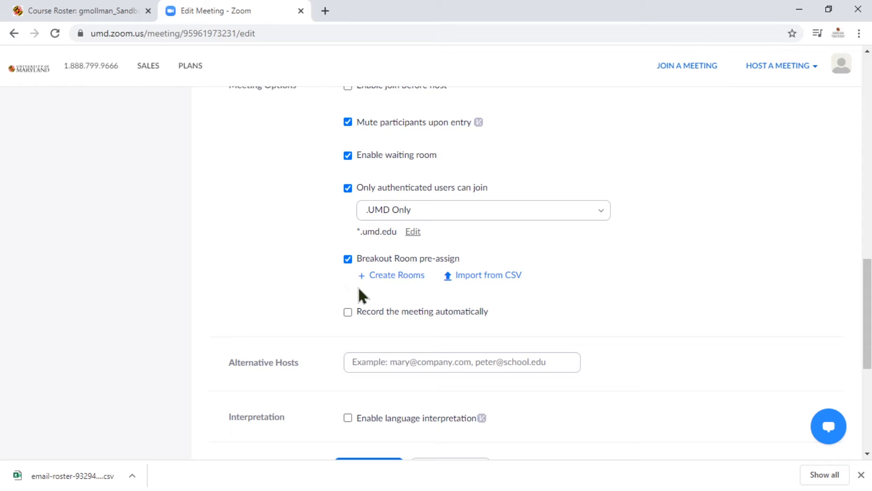
# Open the breakout room assignment for manual room creation and add one room.
pyautogui.click(387, 281)
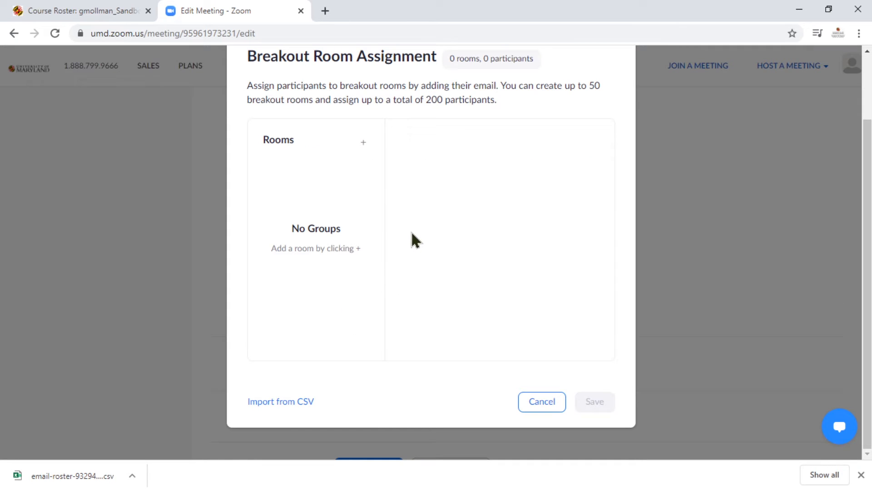
pyautogui.scroll(1, 410, 138)
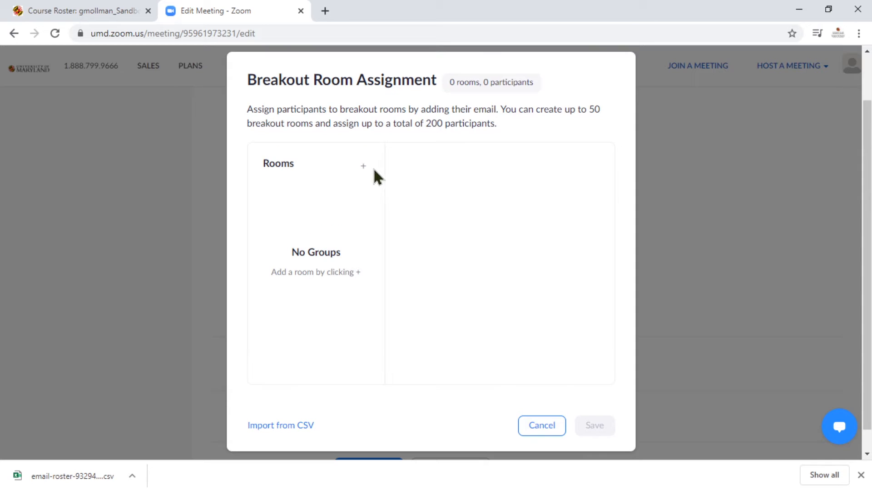
pyautogui.click(367, 171)
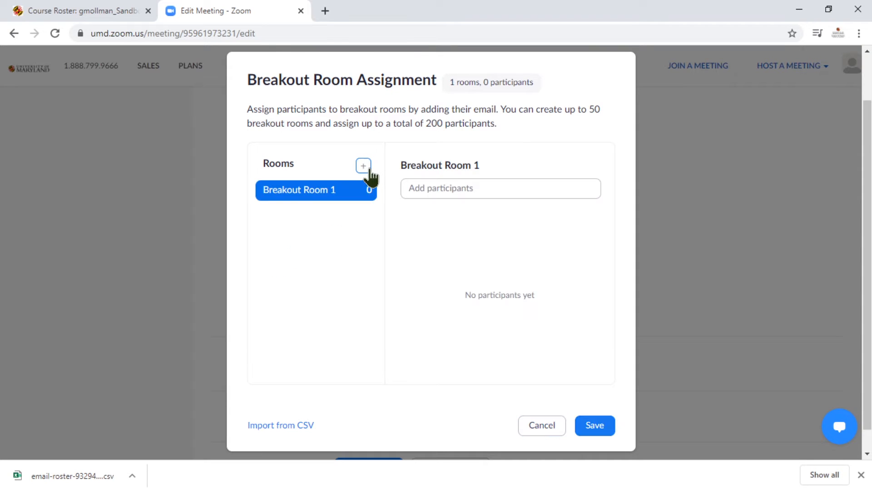
# Add two participants to Breakout Room 1, one with a umd.edu e-mail and one with an rhsmith.umd.edu e-mail.
pyautogui.click(430, 187)
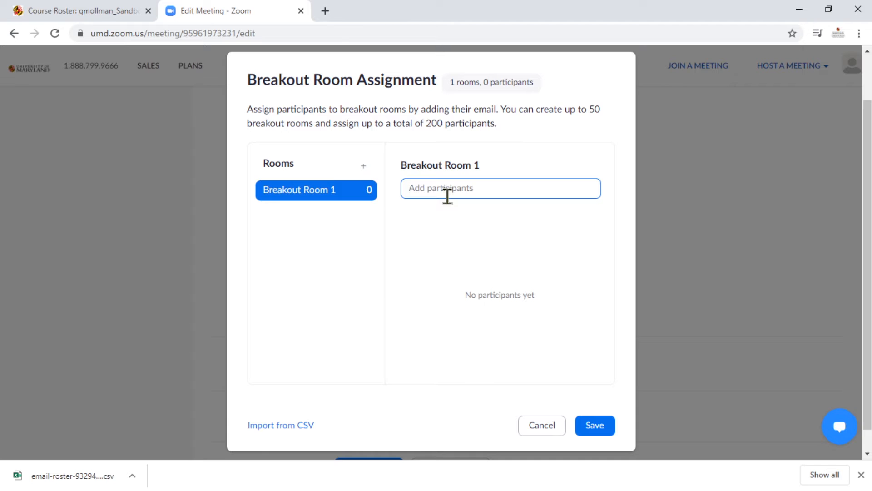
pyautogui.press('Return')
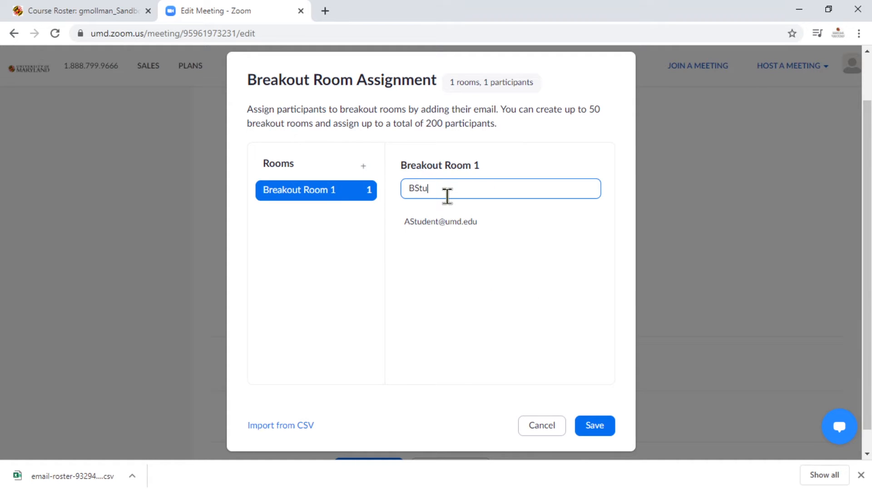
pyautogui.press('Return')
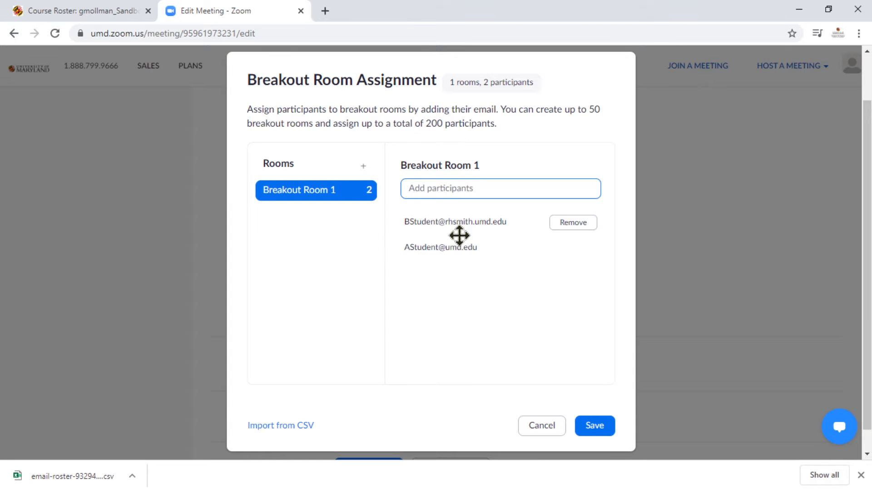
# Remove the rhsmith.umd.edu participant from Breakout Room 1 and add the same student with a umd.edu e-mail.
pyautogui.click(576, 226)
pyautogui.click(475, 193)
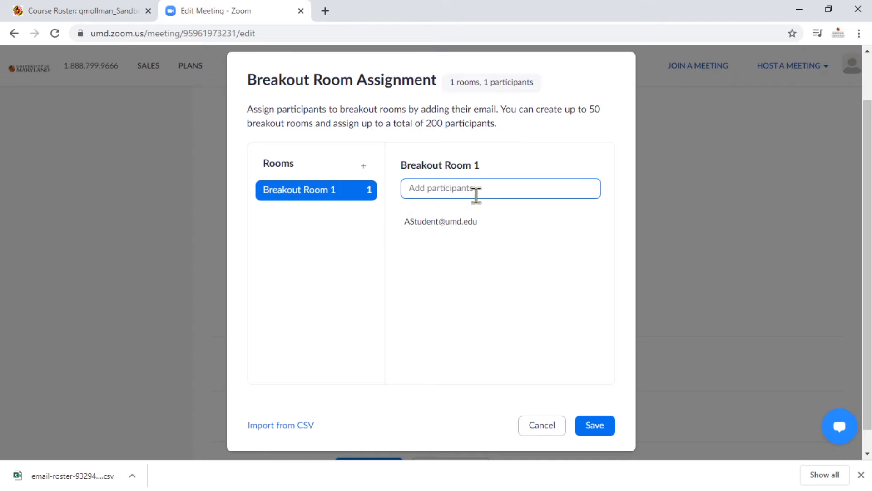
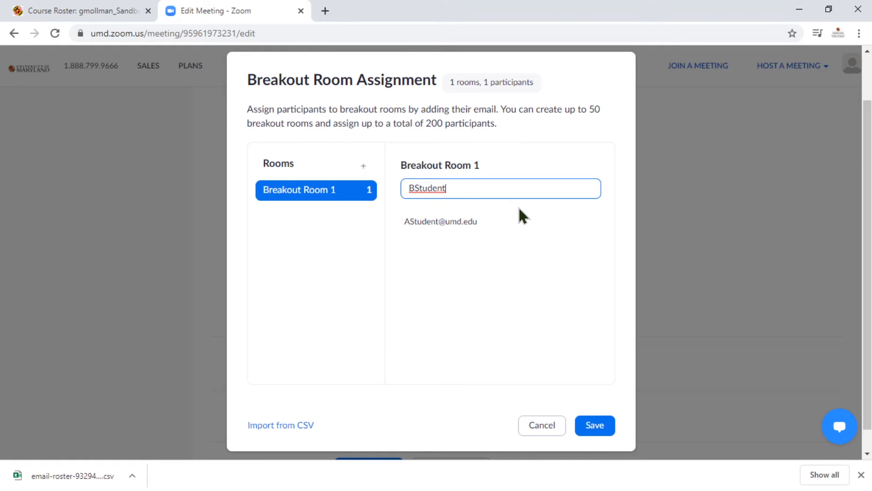
pyautogui.press('Return')
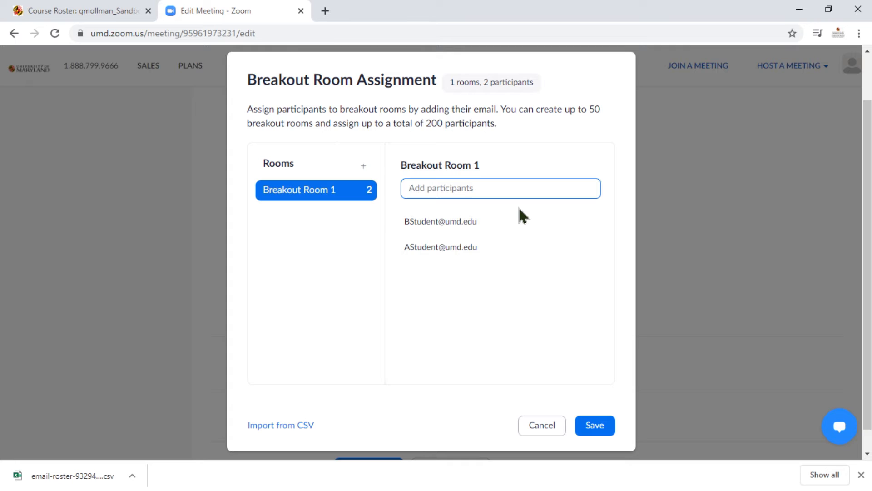
# Add the third student's umd.edu e-mail to Breakout Room 1.
pyautogui.press('Return')
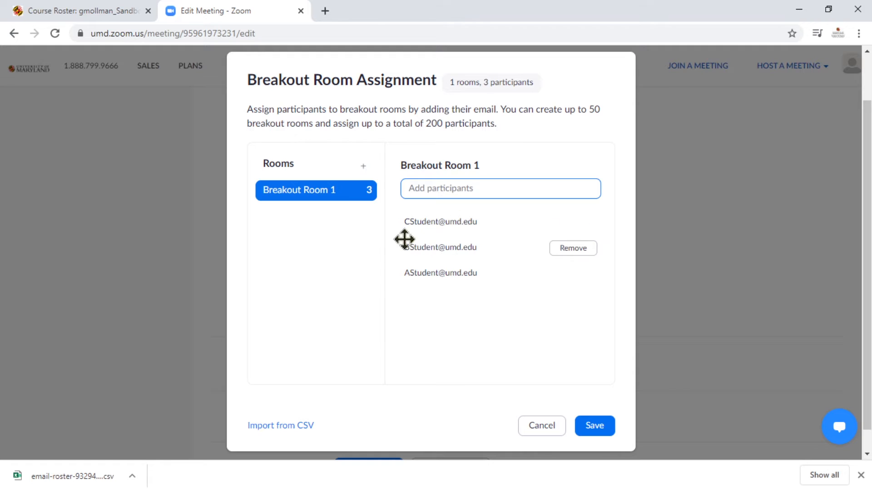
# Create Breakout Room 2 and assign the next three students to it by their umd.edu e-mails.
pyautogui.click(364, 166)
pyautogui.click(328, 213)
pyautogui.click(424, 187)
pyautogui.press('Return')
pyautogui.press('Return')
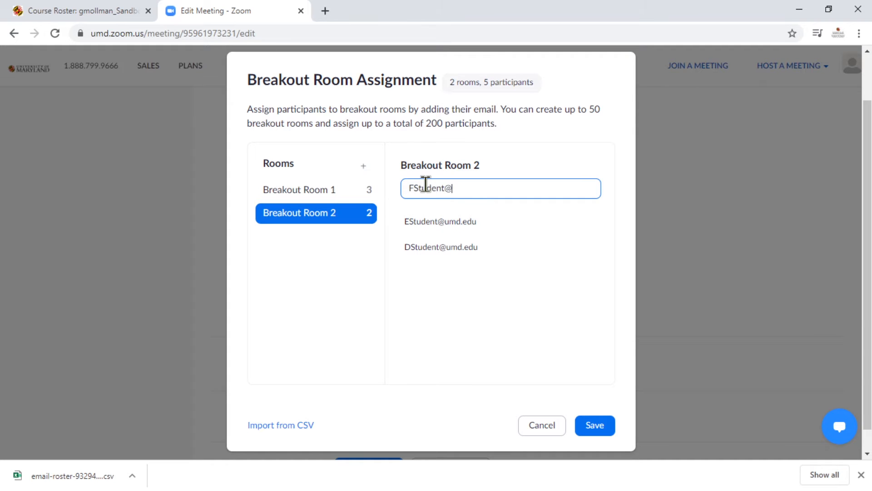
pyautogui.press('Return')
# Create Breakout Room 3 with three more students' umd.edu e-mails and save the breakout room assignment.
pyautogui.click(363, 165)
pyautogui.click(323, 236)
pyautogui.click(430, 188)
pyautogui.press('Return')
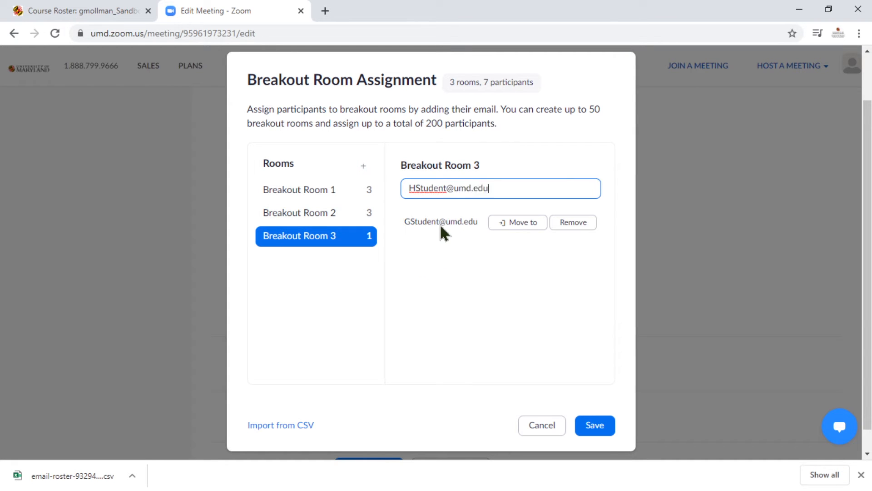
pyautogui.press('Return')
pyautogui.press('Return')
pyautogui.click(419, 321)
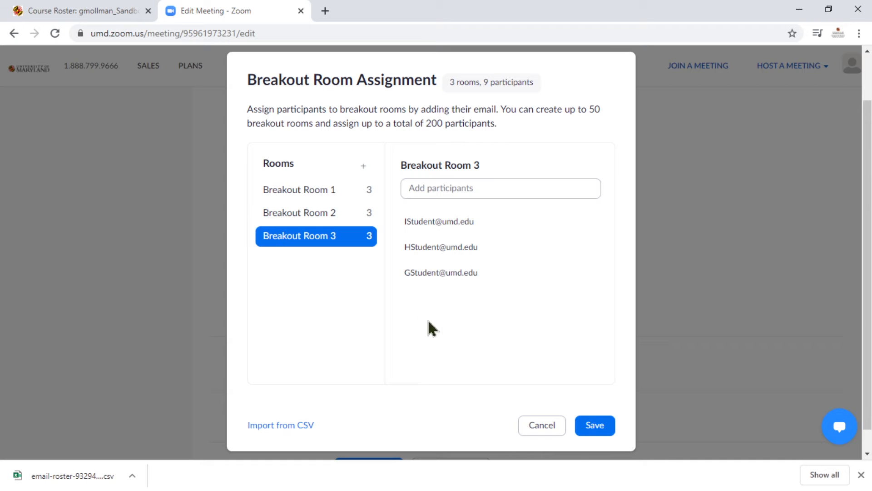
pyautogui.click(600, 427)
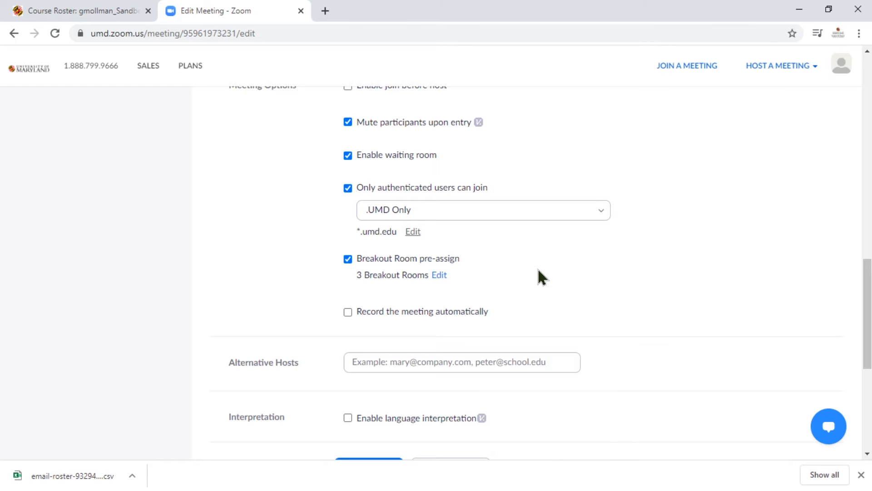
# Reopen the breakout room assignment for editing and download the template for importing rooms from a CSV file.
pyautogui.click(439, 276)
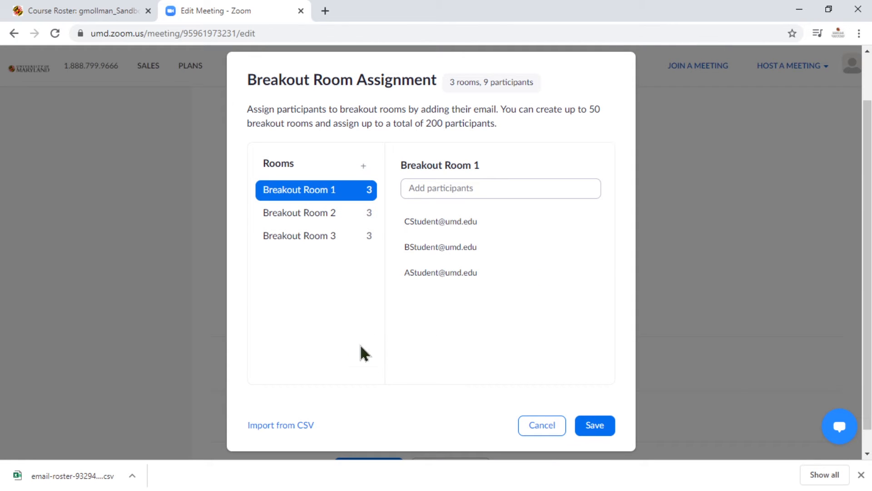
pyautogui.click(281, 425)
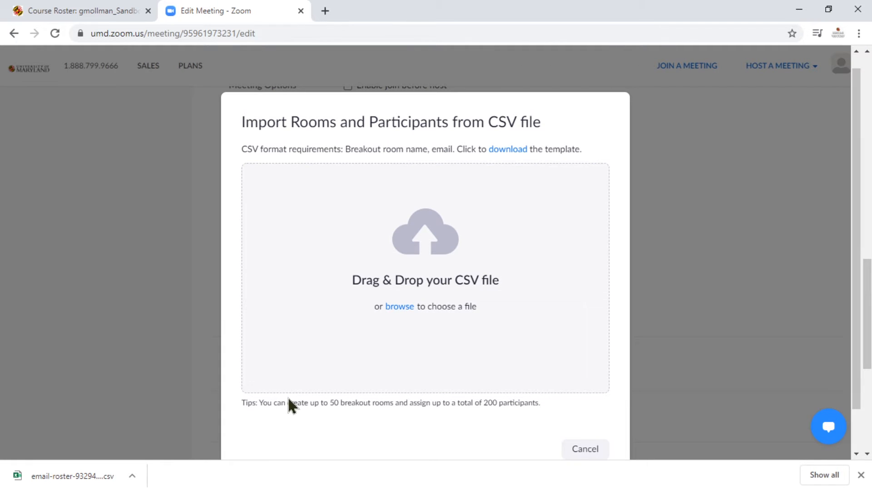
pyautogui.middleClick(185, 329)
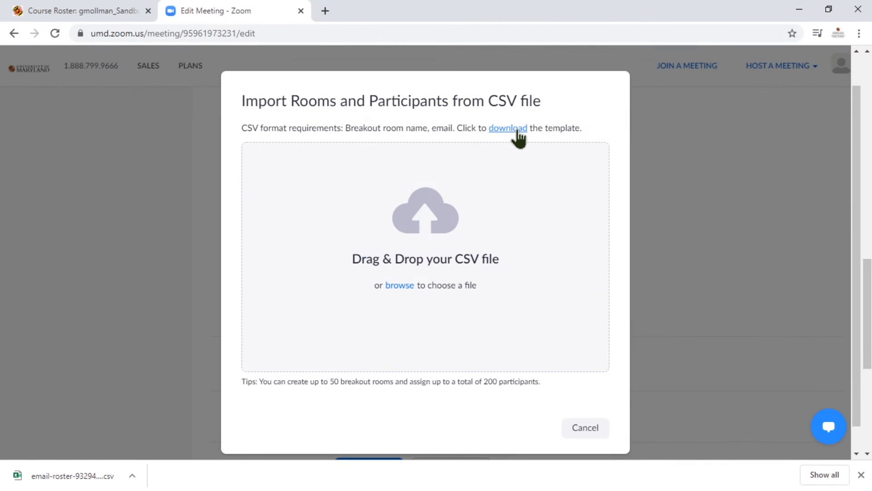
pyautogui.click(515, 132)
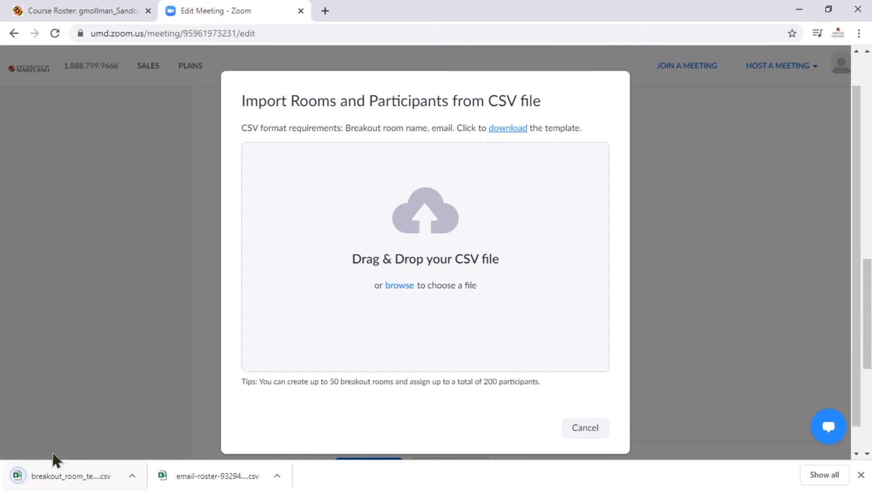
# Open the downloaded email roster in Excel and shorten the e-mail domain in cell B3 to umd.edu.
pyautogui.click(188, 479)
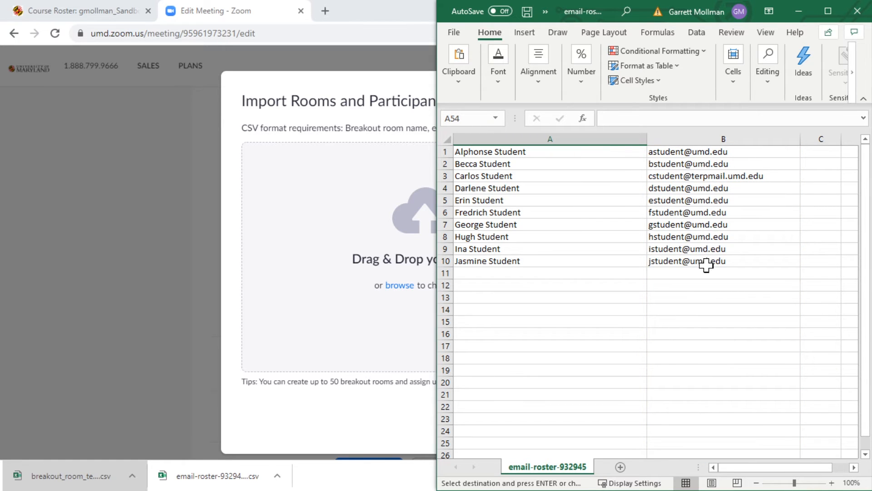
pyautogui.click(705, 175)
pyautogui.click(684, 118)
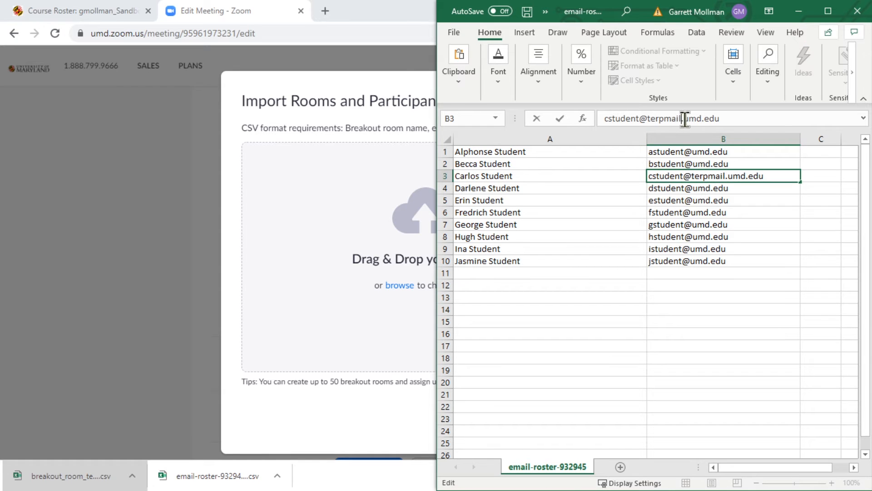
pyautogui.press('BackSpace')
pyautogui.press('BackSpace')
pyautogui.press('BackSpace')
pyautogui.press('BackSpace')
pyautogui.press('BackSpace')
pyautogui.press('BackSpace')
pyautogui.press('BackSpace')
pyautogui.press('BackSpace')
pyautogui.press('BackSpace')
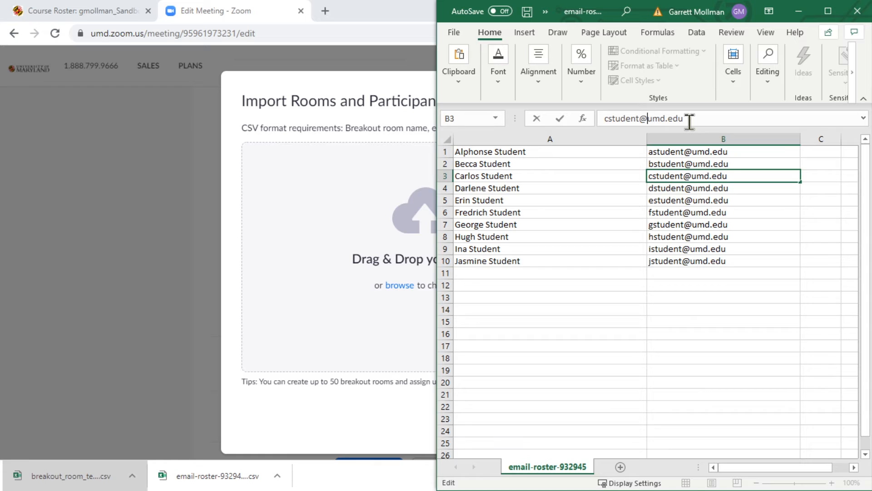
pyautogui.press('Return')
pyautogui.click(625, 237)
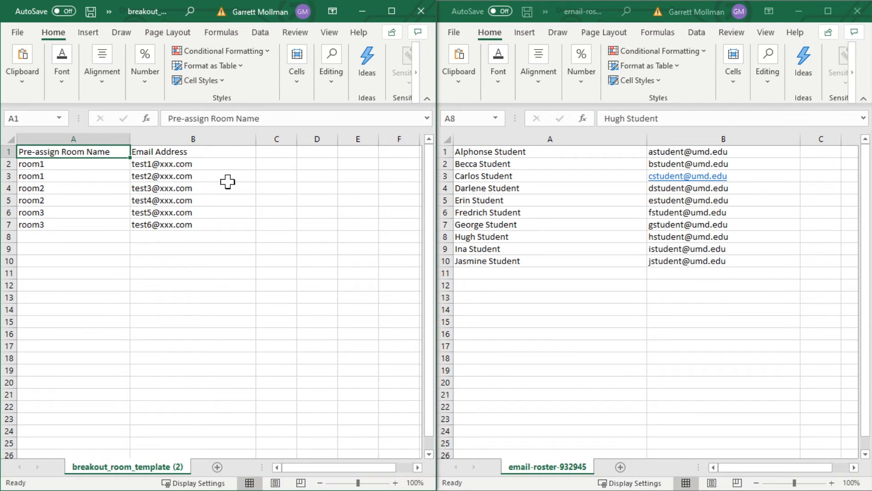
# Open the downloaded breakout room template in Excel and clear the sample e-mail addresses in B2:B7.
pyautogui.moveTo(203, 164); pyautogui.dragTo(203, 224)
pyautogui.press('Delete')
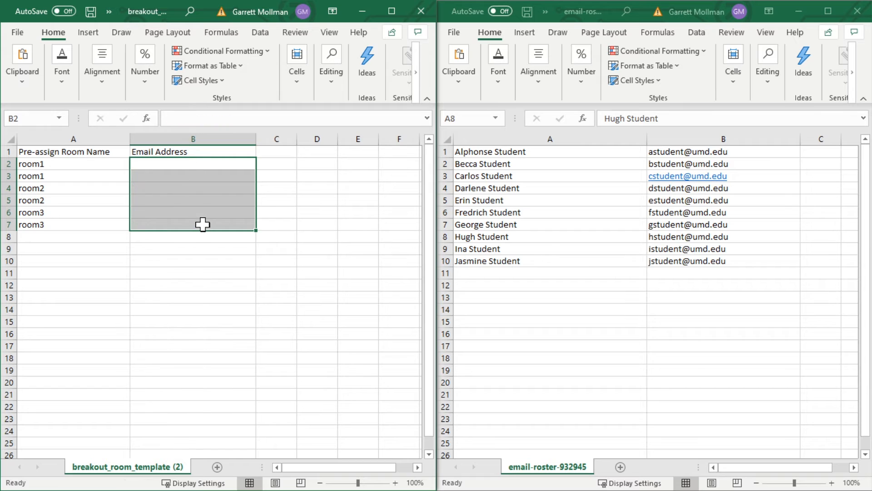
pyautogui.click(200, 249)
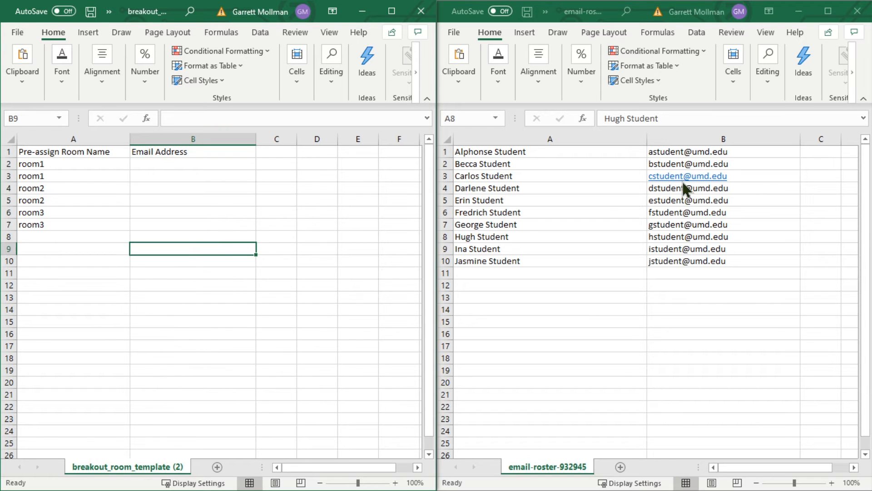
# Copy the e-mail addresses in B1:B10 of the roster into the template's Email Address column, starting at B2.
pyautogui.click(679, 150)
pyautogui.moveTo(679, 150); pyautogui.dragTo(688, 261)
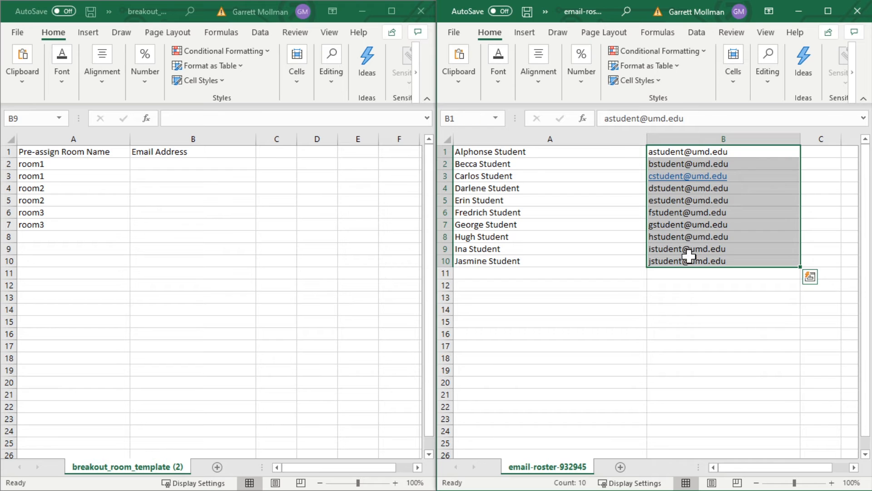
pyautogui.rightClick(693, 233)
pyautogui.click(727, 140)
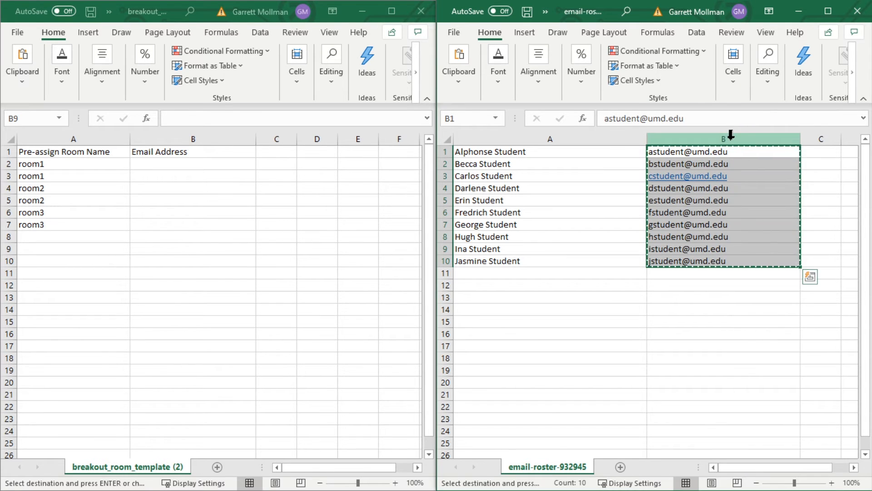
pyautogui.click(166, 248)
pyautogui.click(157, 163)
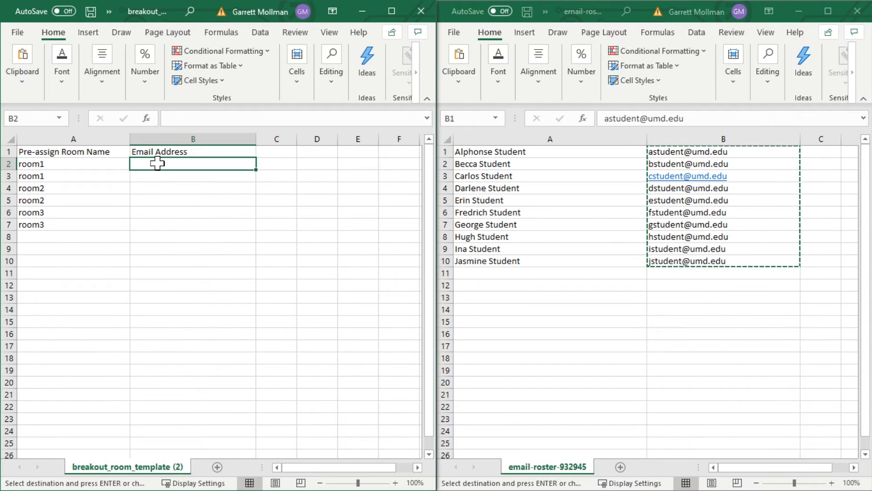
pyautogui.hotkey('ctrl', 'v')
# Clear the sample room names in A2:A11 of the breakout room template.
pyautogui.click(109, 261)
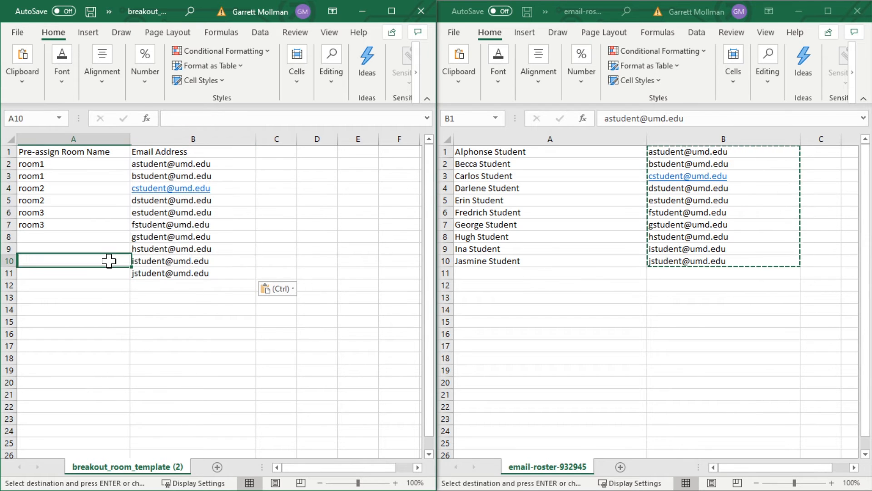
pyautogui.moveTo(97, 168); pyautogui.dragTo(45, 272)
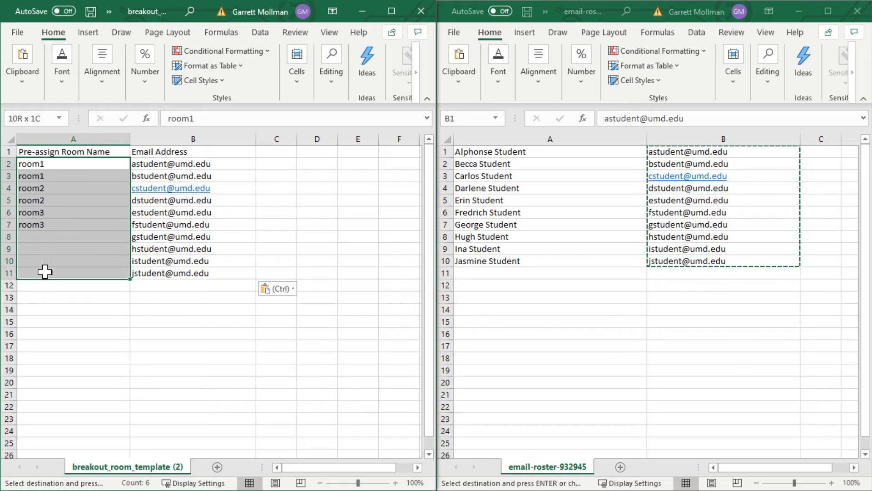
pyautogui.press('Delete')
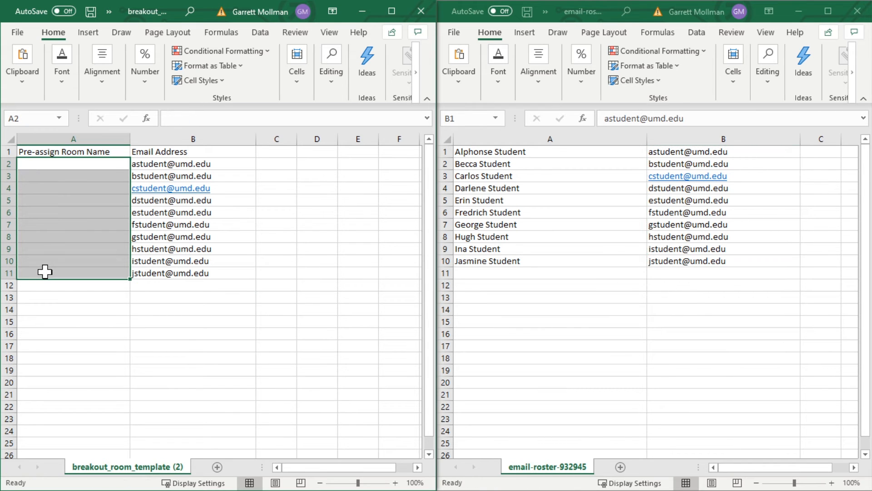
# Enter the room name Team Lupin in A2:A4 and Team Rocket in A5:A7 of the template.
pyautogui.click(72, 224)
pyautogui.click(80, 166)
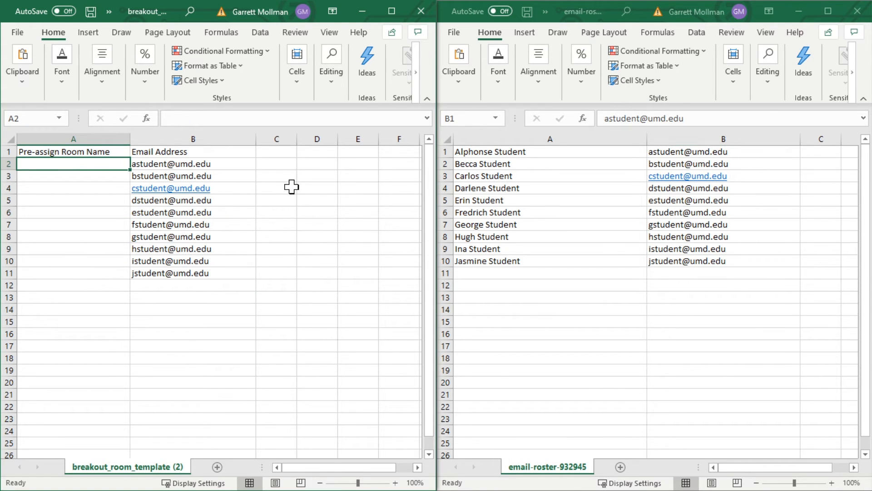
pyautogui.write('Team Lupin')
pyautogui.press('Return')
pyautogui.write('Team Lupin')
pyautogui.press('Return')
pyautogui.write('Team Lupin')
pyautogui.press('Return')
pyautogui.write('Team Rocket')
pyautogui.press('Return')
pyautogui.write('Team Rocket')
pyautogui.press('Return')
pyautogui.write('Team Rocket')
pyautogui.press('Return')
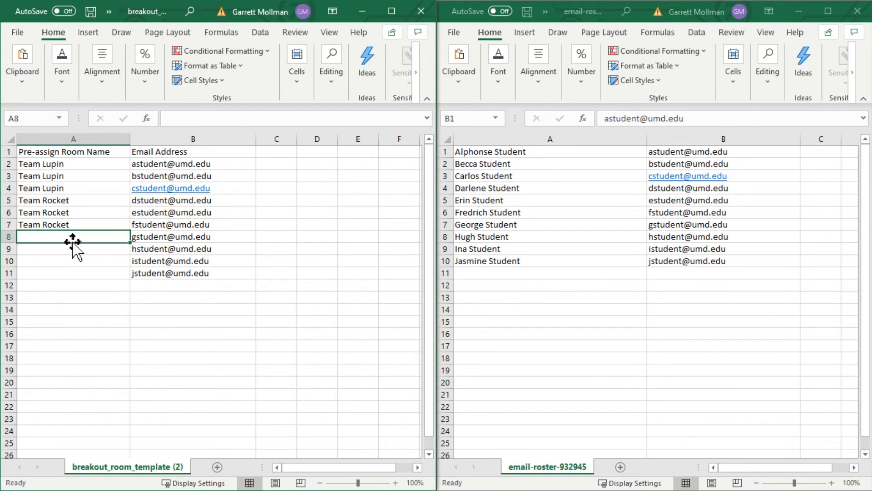
# Fill A8:A11 of the template with the room name Team Clouseau and save the file.
pyautogui.write('Team Clouseau')
pyautogui.press('Return')
pyautogui.click(74, 237)
pyautogui.hotkey('ctrl', 'c')
pyautogui.moveTo(74, 249); pyautogui.dragTo(74, 274)
pyautogui.hotkey('ctrl', 'v')
pyautogui.click(275, 322)
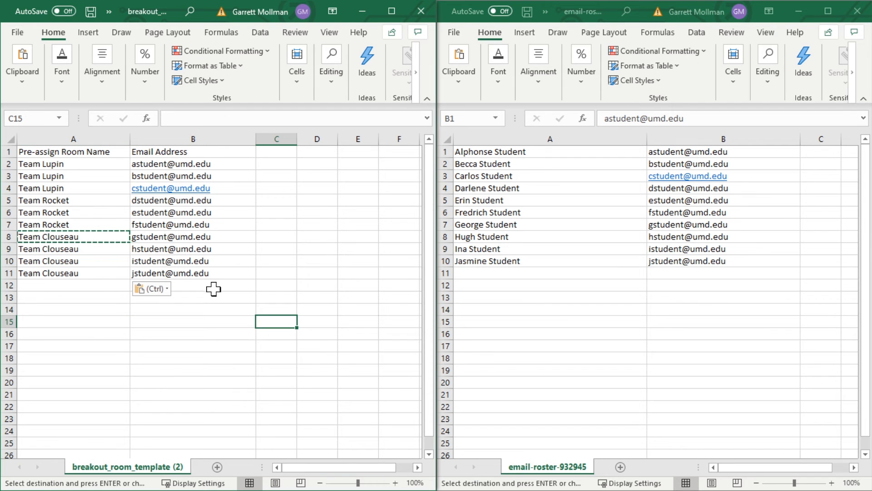
pyautogui.click(18, 32)
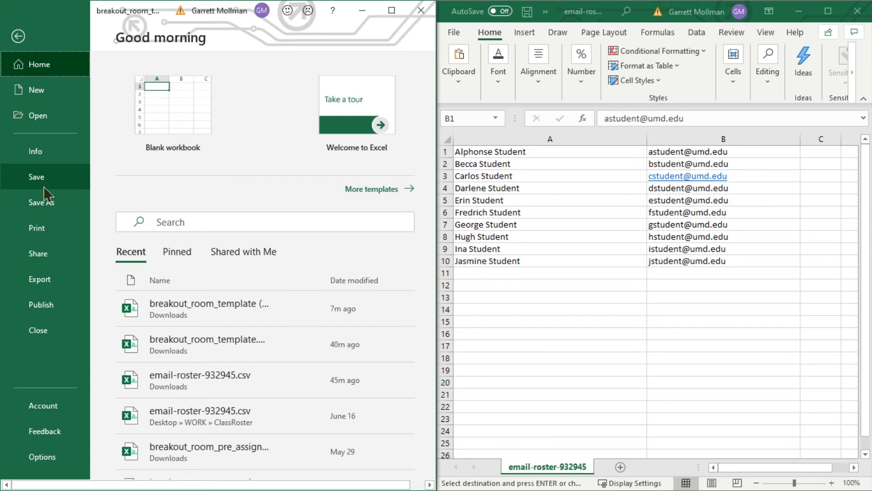
pyautogui.click(43, 176)
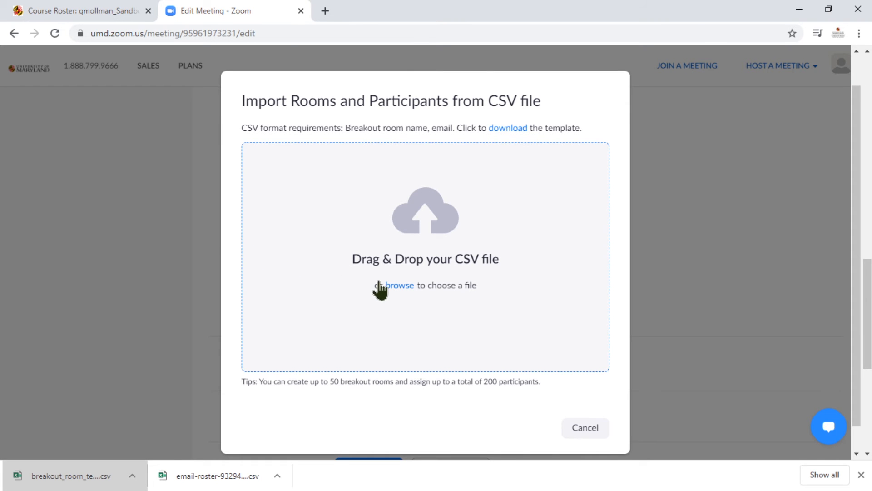
# Import breakout_room_template.csv from the ClassRoster folder into the Zoom breakout room assignment and show Team Rocket's participants.
pyautogui.click(400, 285)
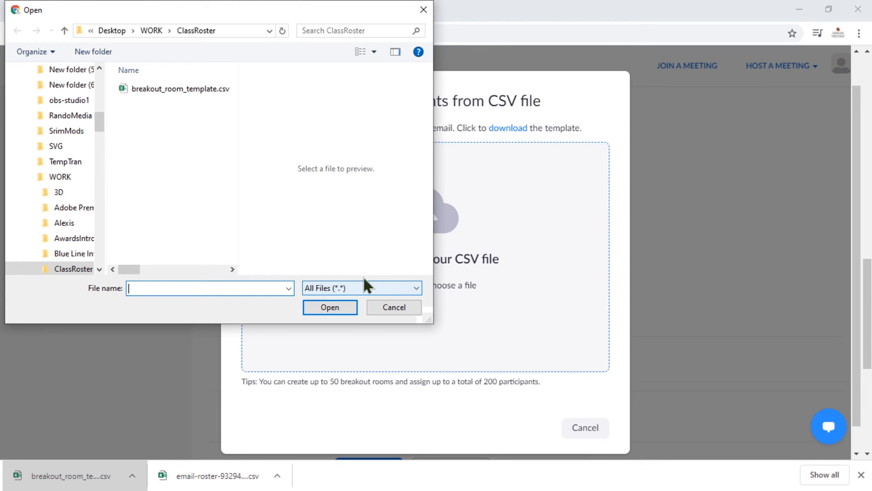
pyautogui.doubleClick(171, 89)
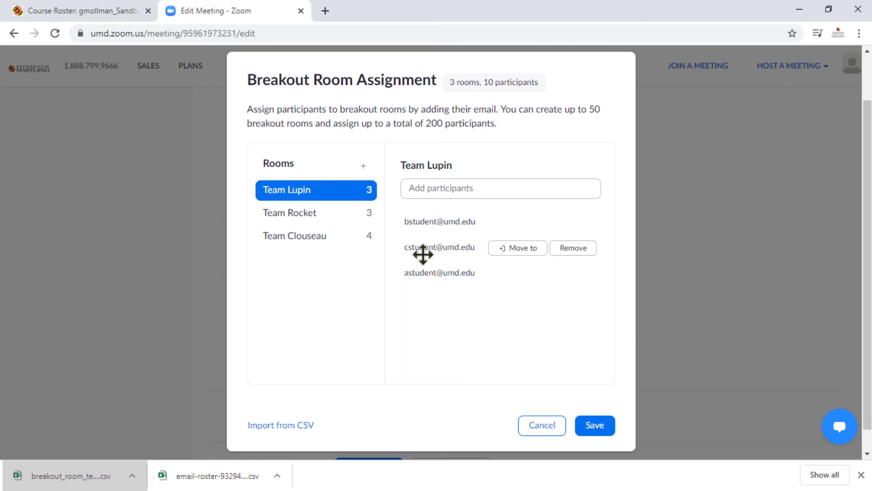
pyautogui.click(314, 213)
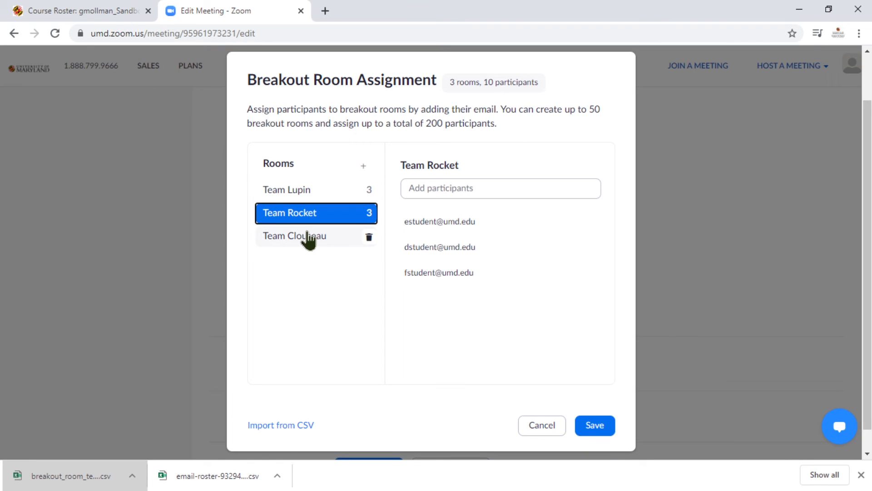
# Review Team Clouseau's participants, then save the breakout room assignment and the edited My Course 101 meeting.
pyautogui.click(309, 237)
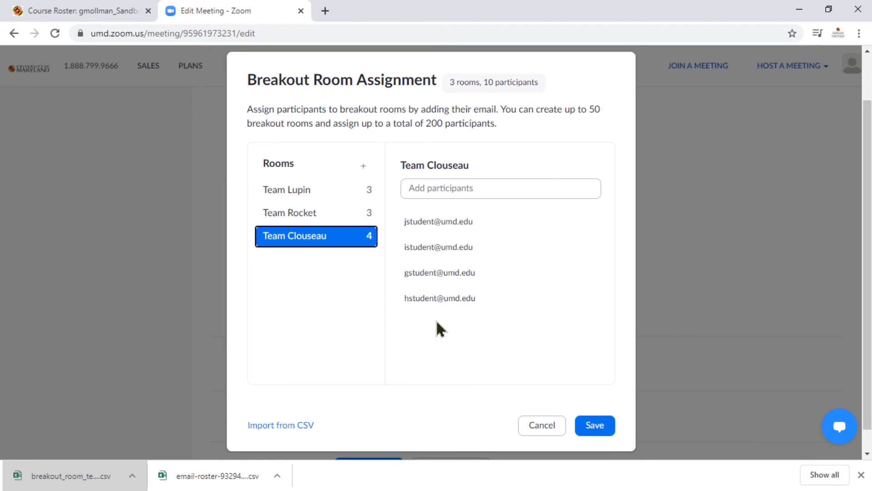
pyautogui.click(609, 429)
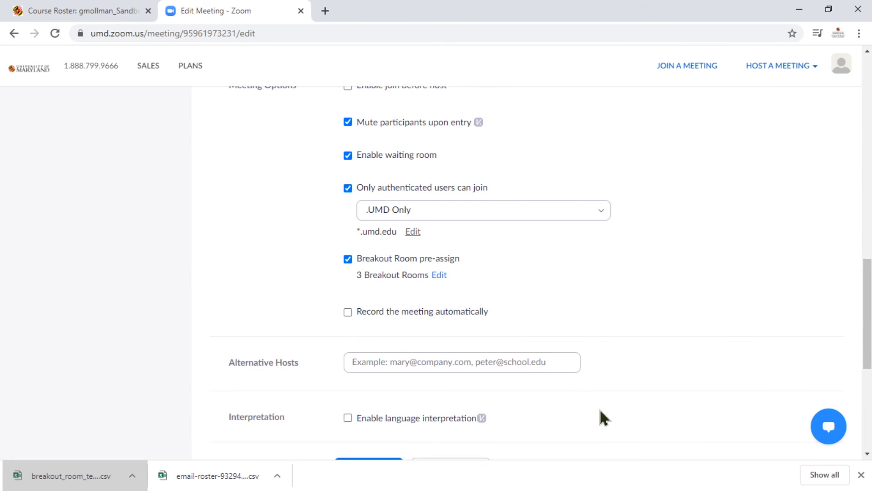
pyautogui.scroll(-3, 573, 397)
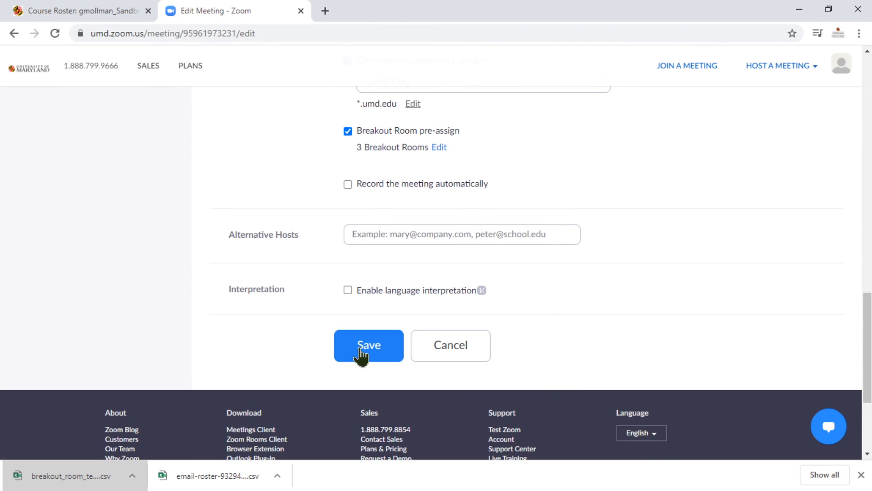
pyautogui.click(361, 350)
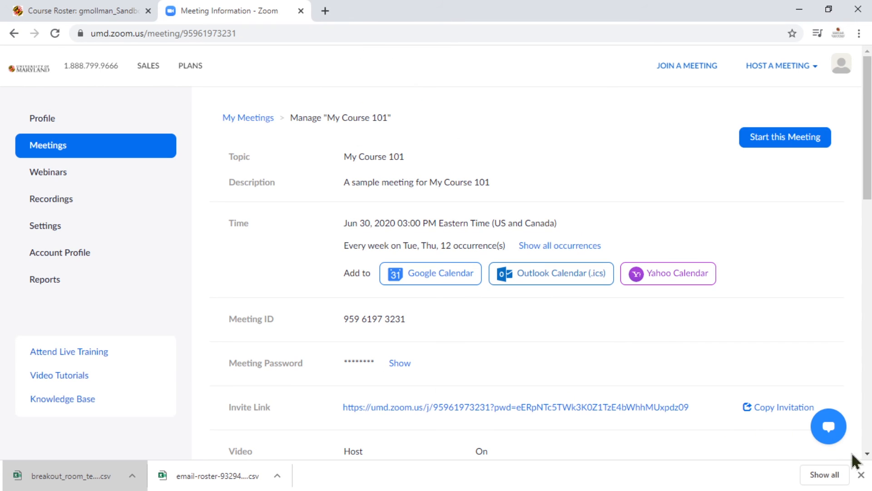
pyautogui.click(861, 475)
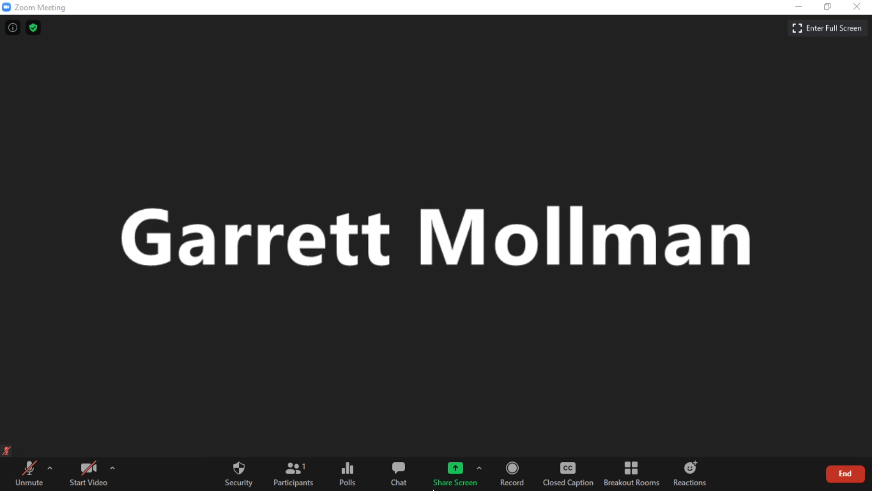
# In the running Zoom meeting, recover the breakout rooms to the pre-assigned rooms and confirm replacing all existing rooms.
pyautogui.click(631, 481)
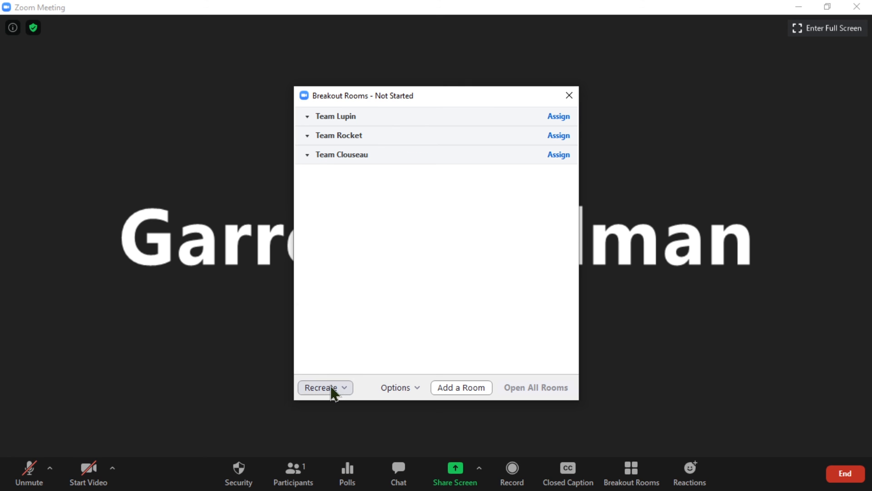
pyautogui.click(332, 388)
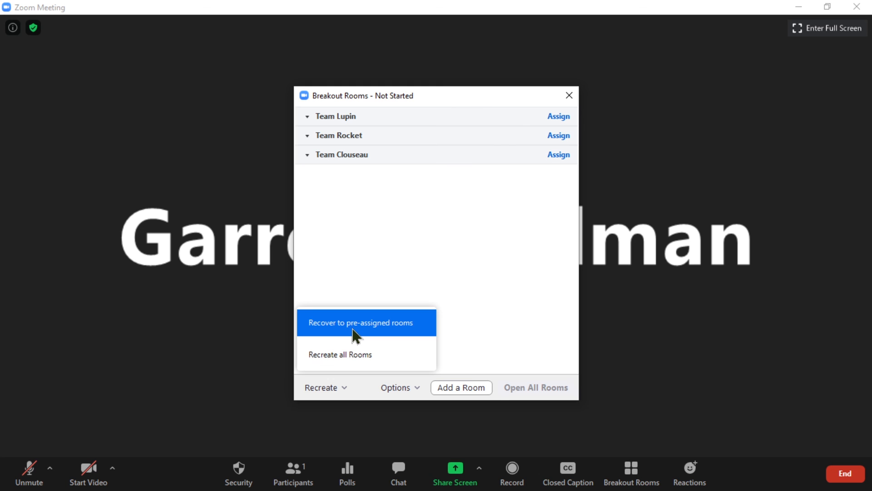
pyautogui.click(355, 336)
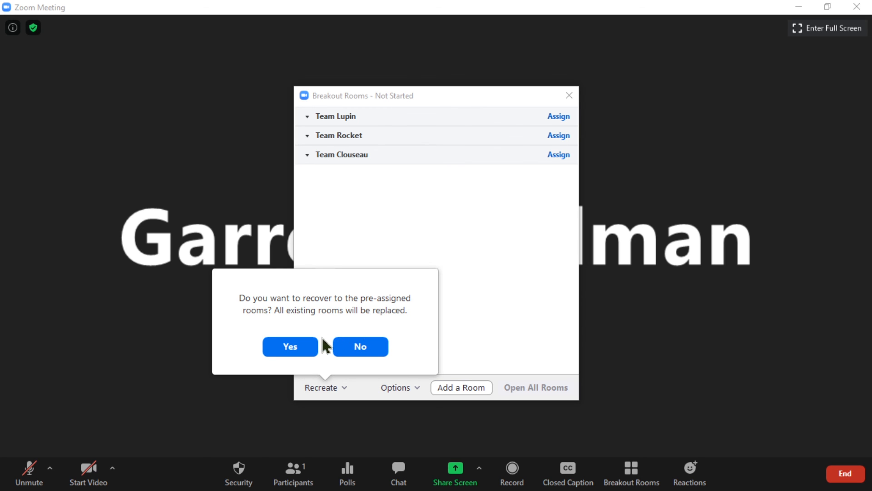
pyautogui.click(307, 350)
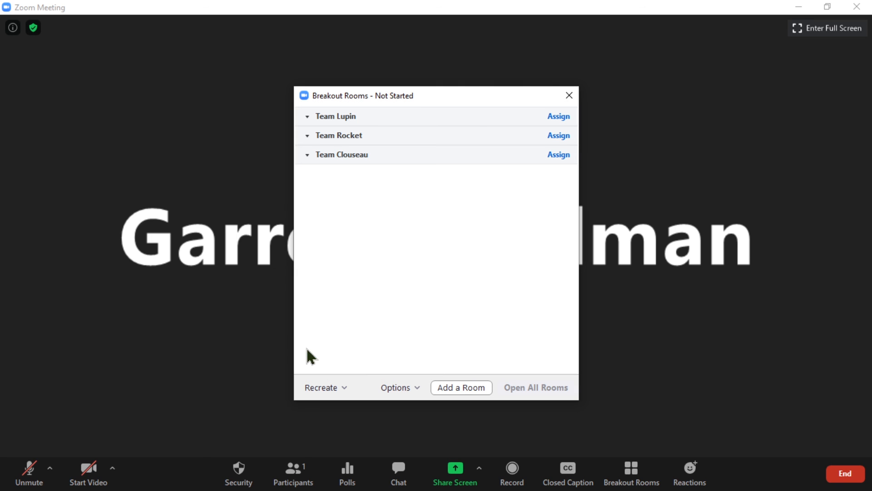